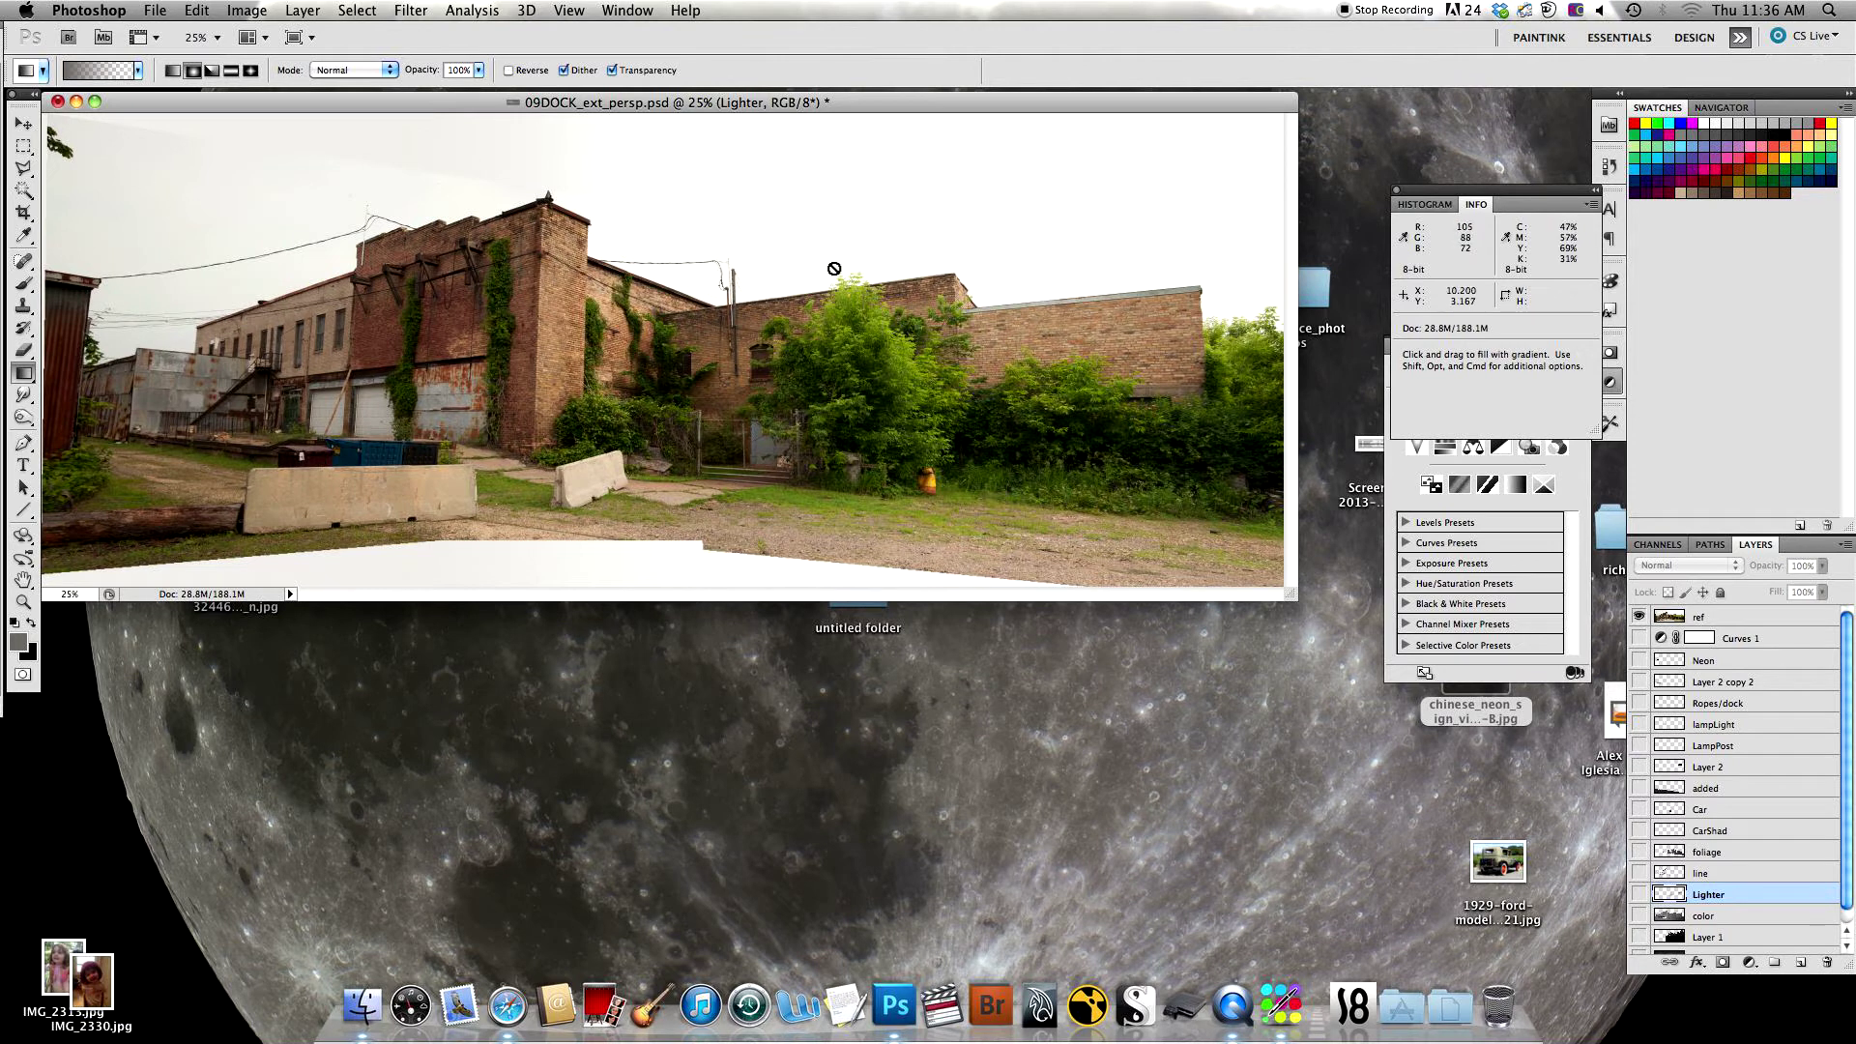
click(157, 17)
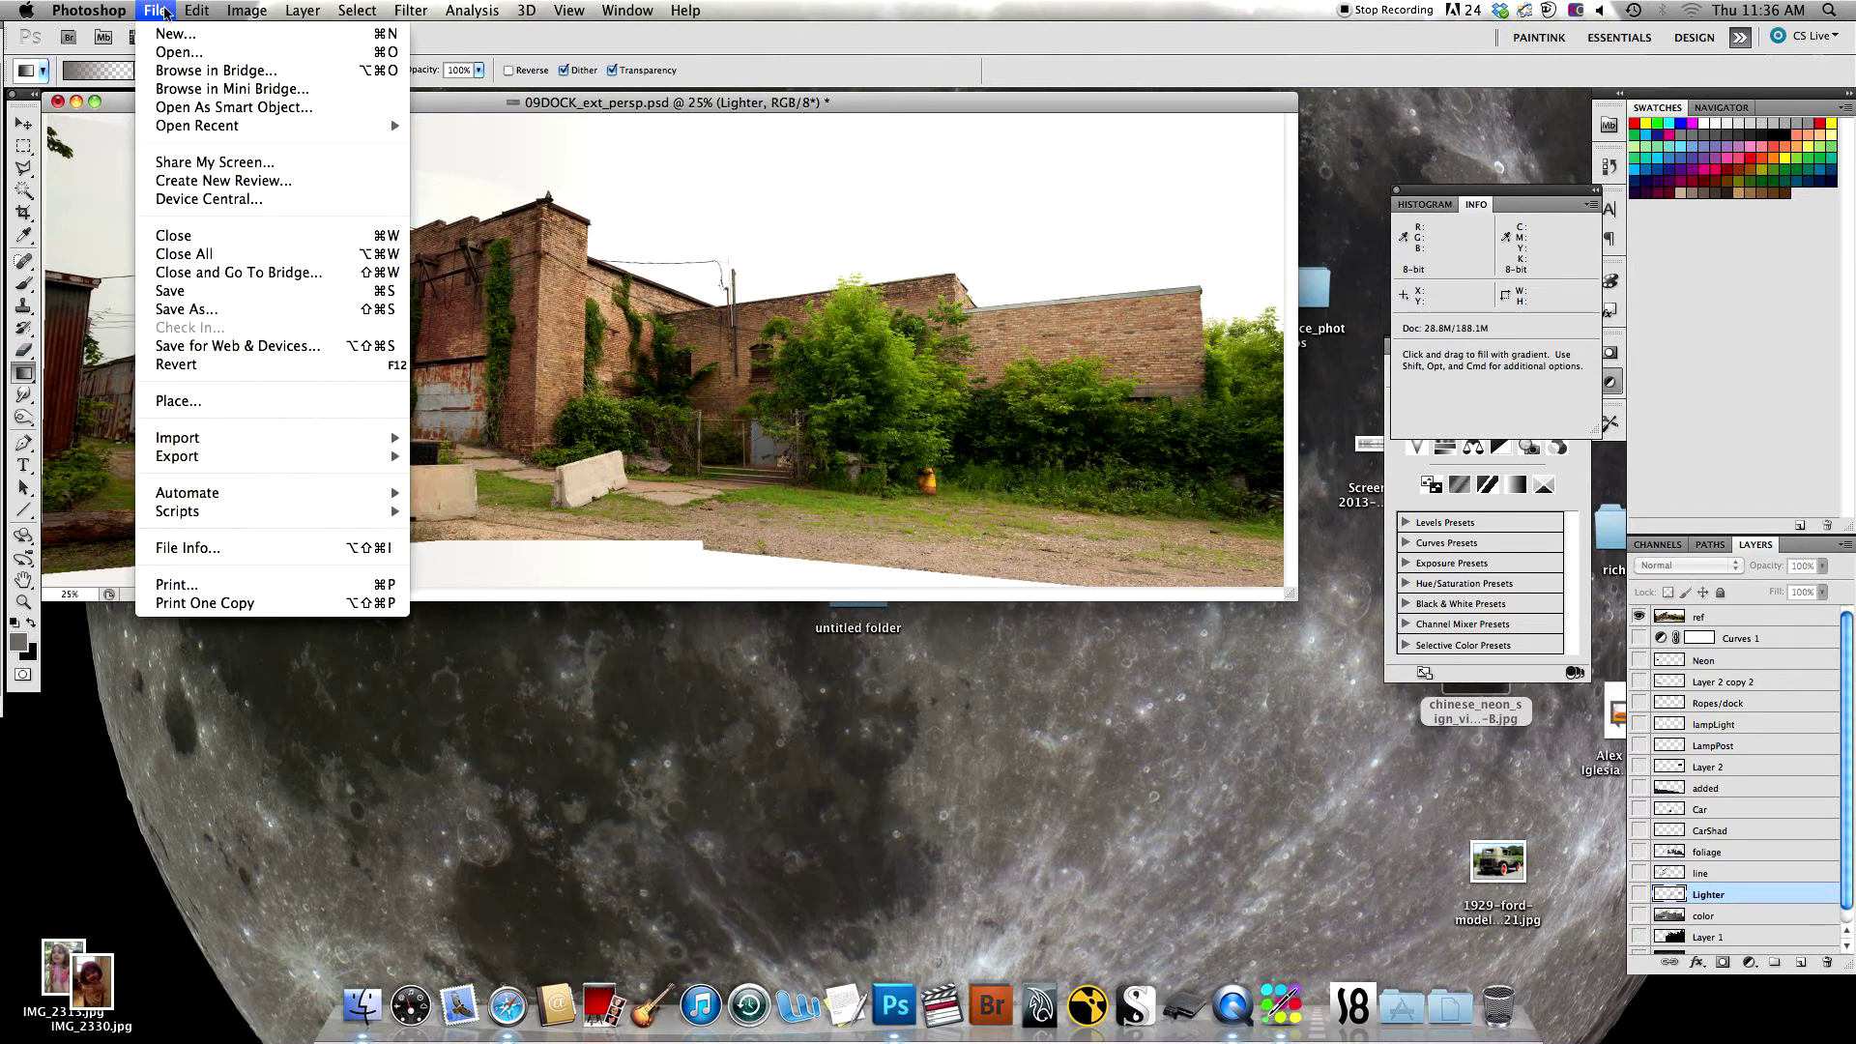
mouse_move(257, 492)
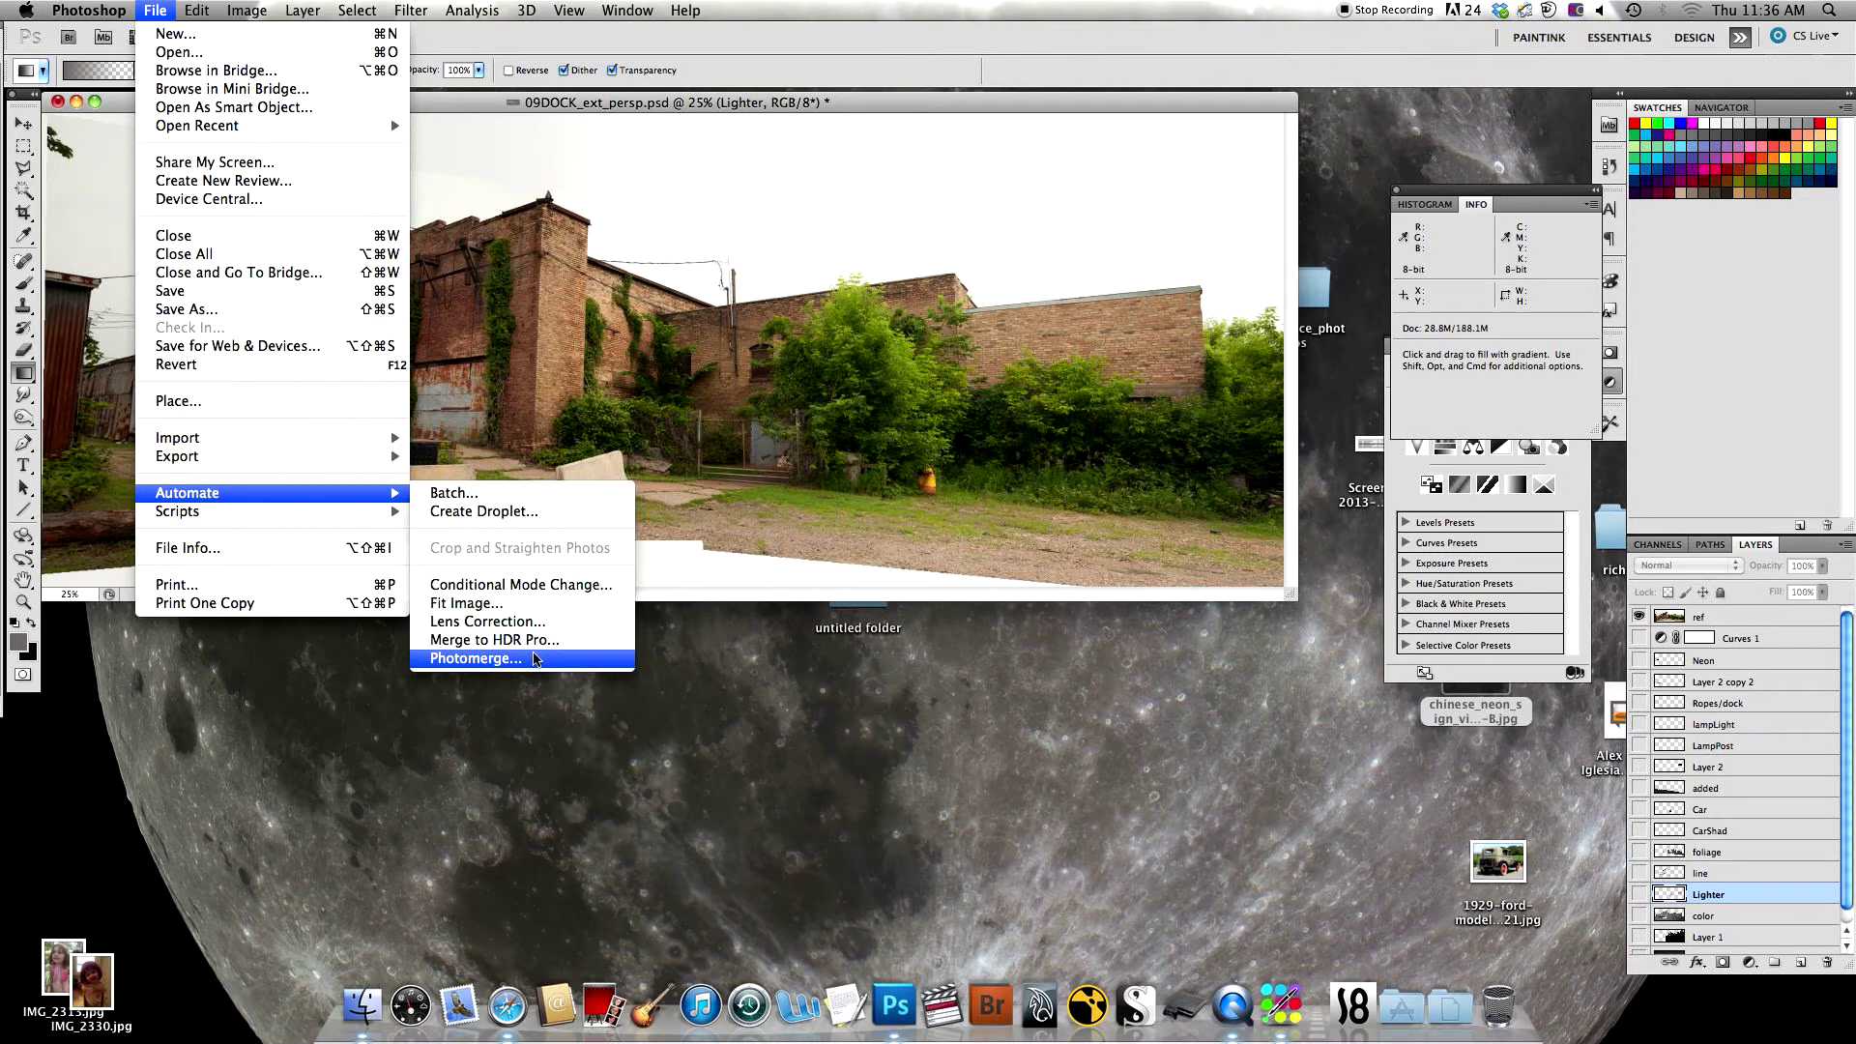
click(156, 11)
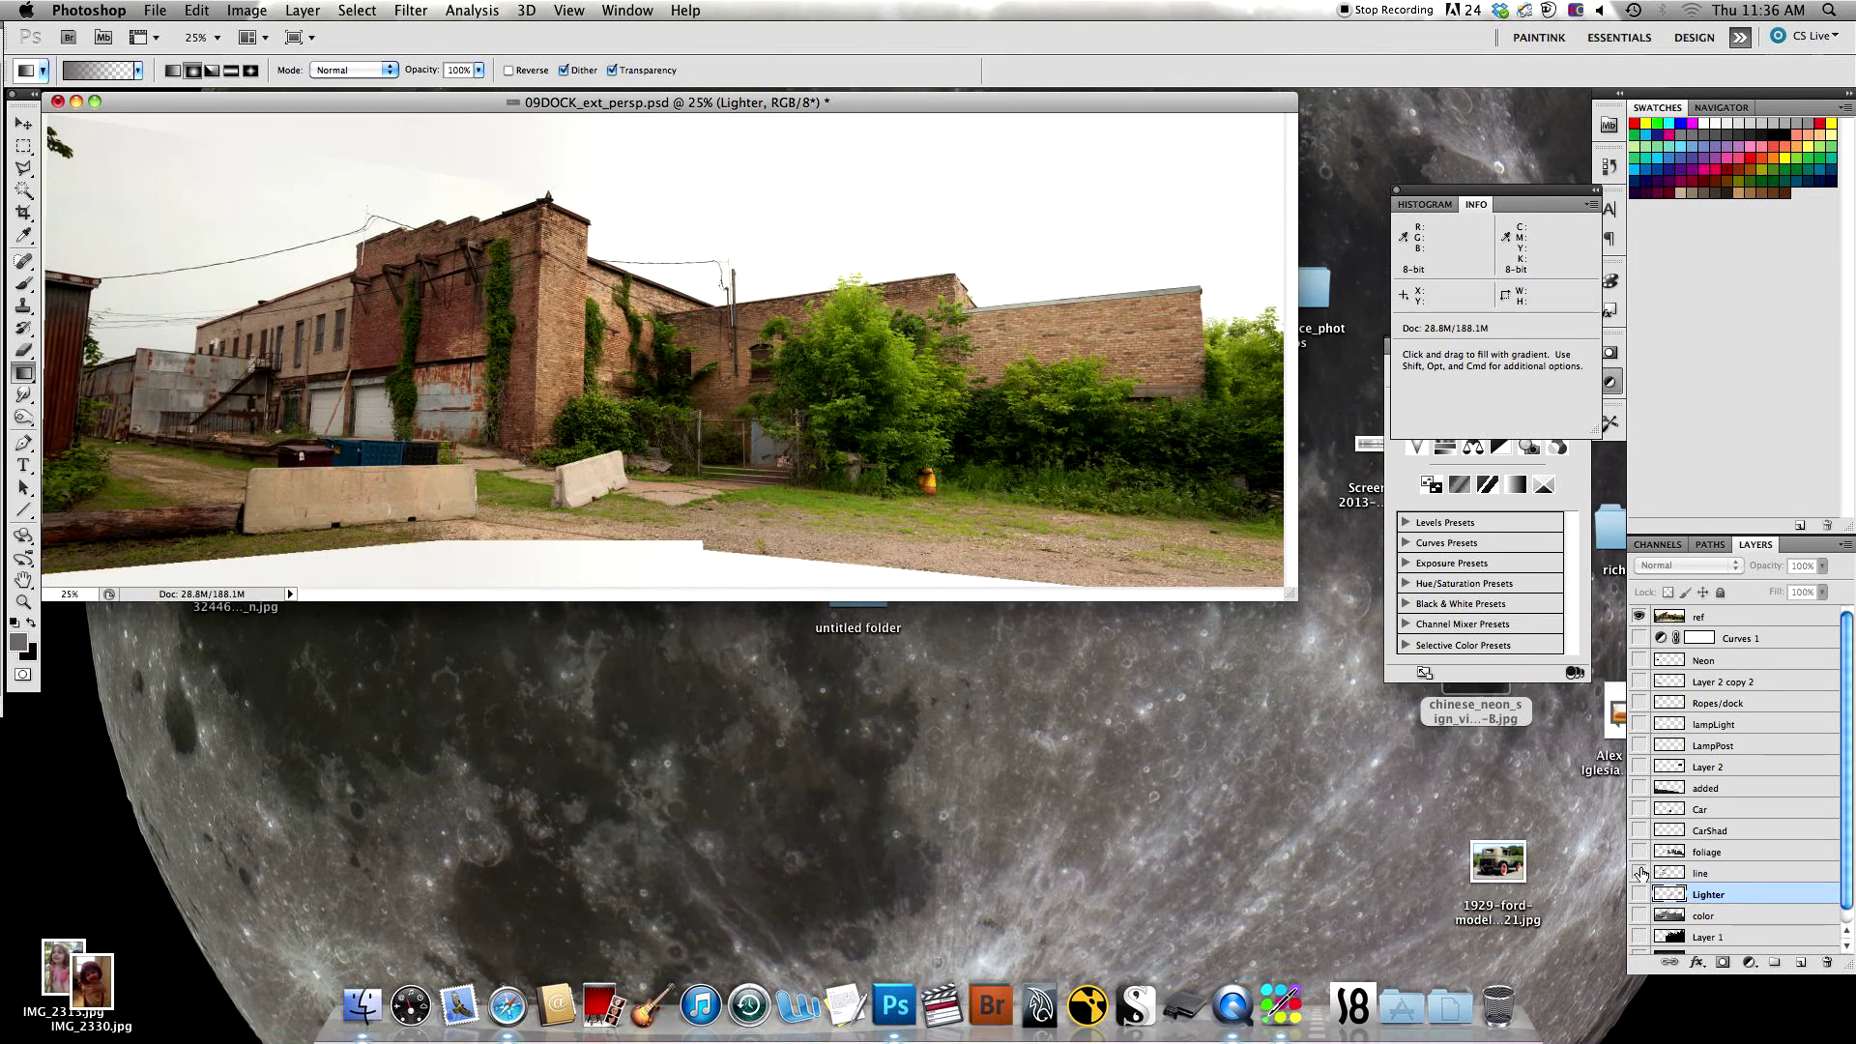
Step: Hide the ref photo layer and show the line layer
click(1638, 617)
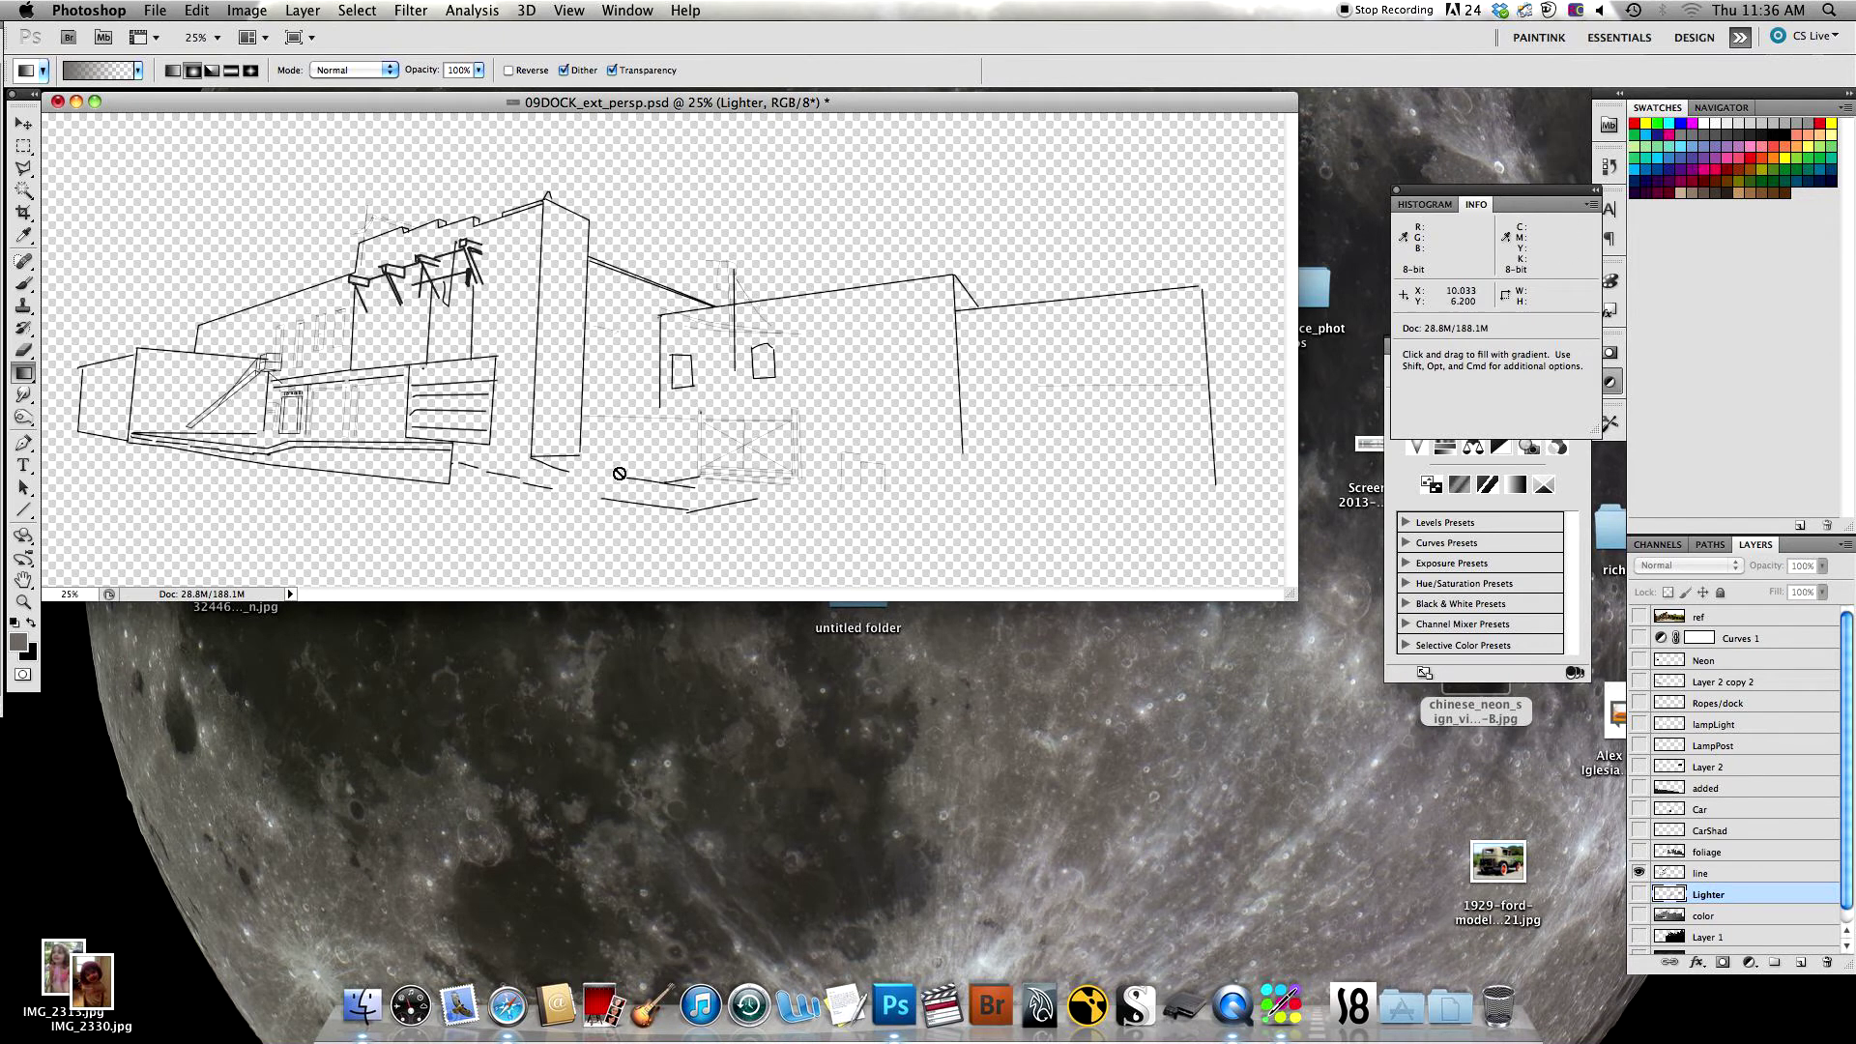
Step: Paint two long straight Brush strokes in the empty sky above the building on the line layer
key(b)
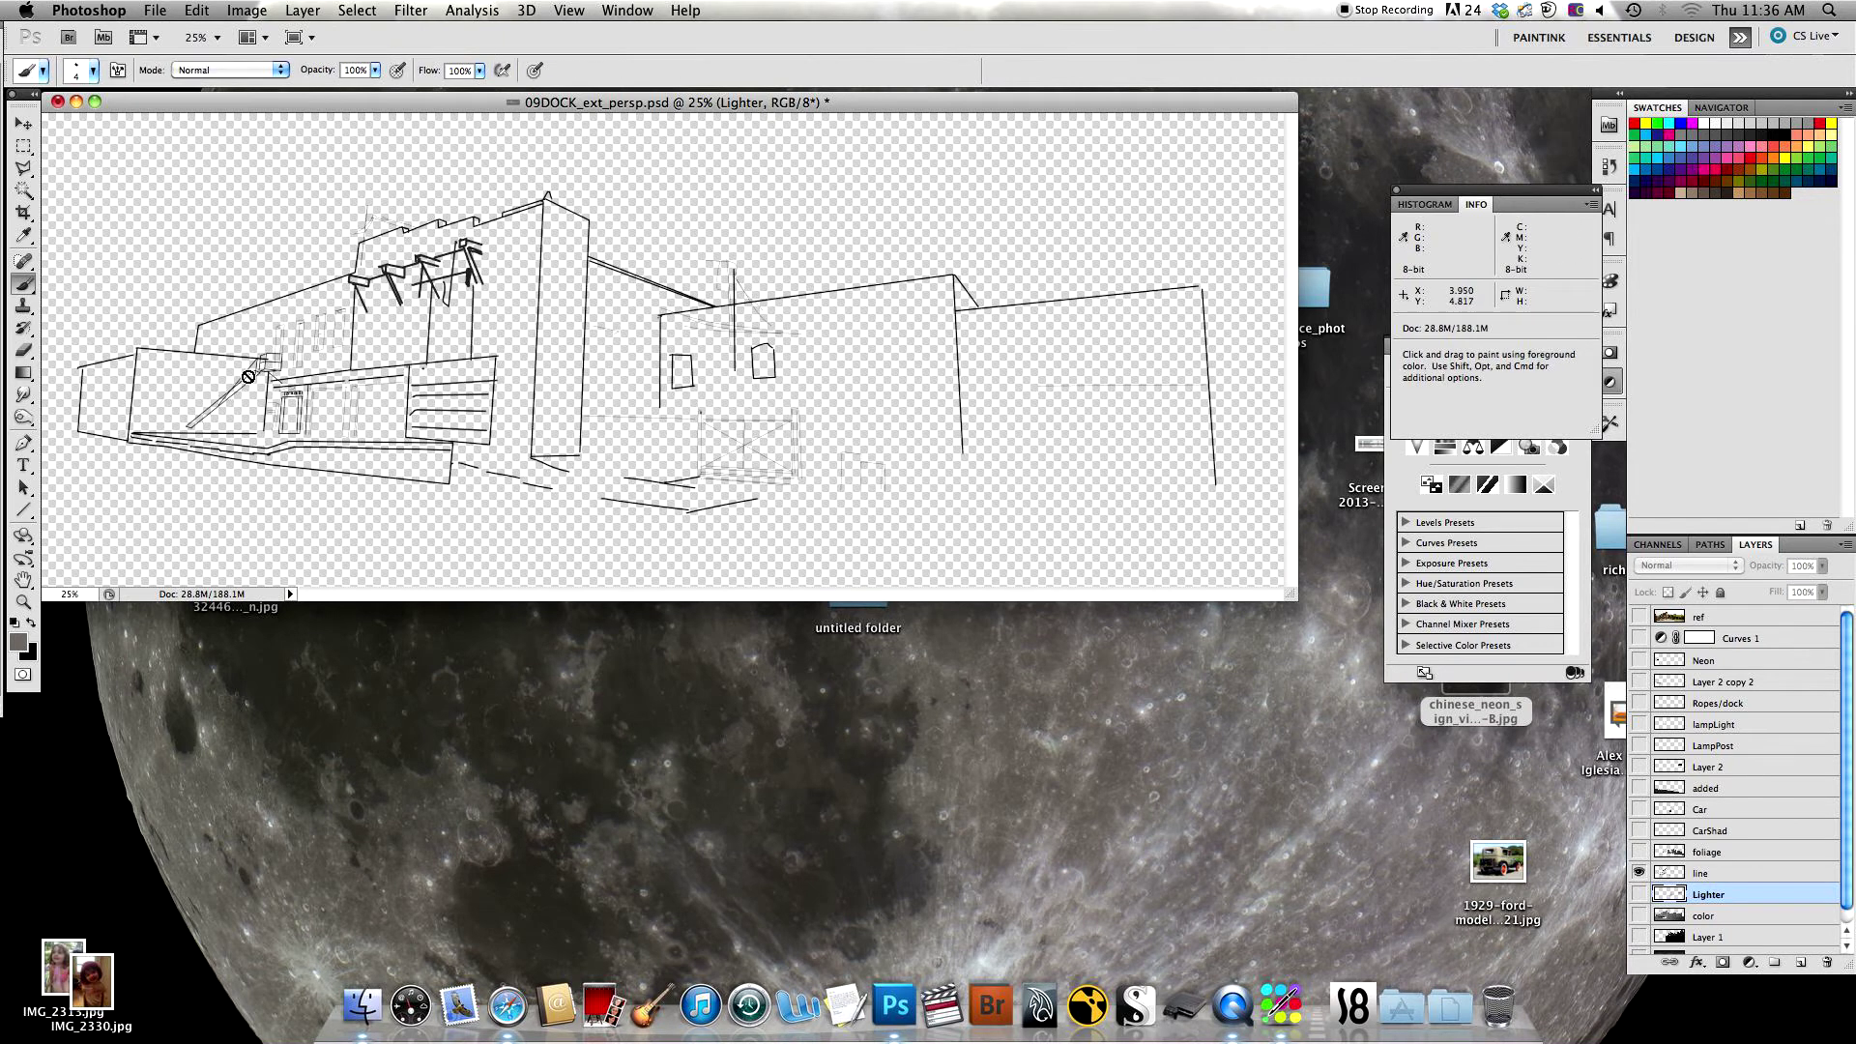
click(1726, 873)
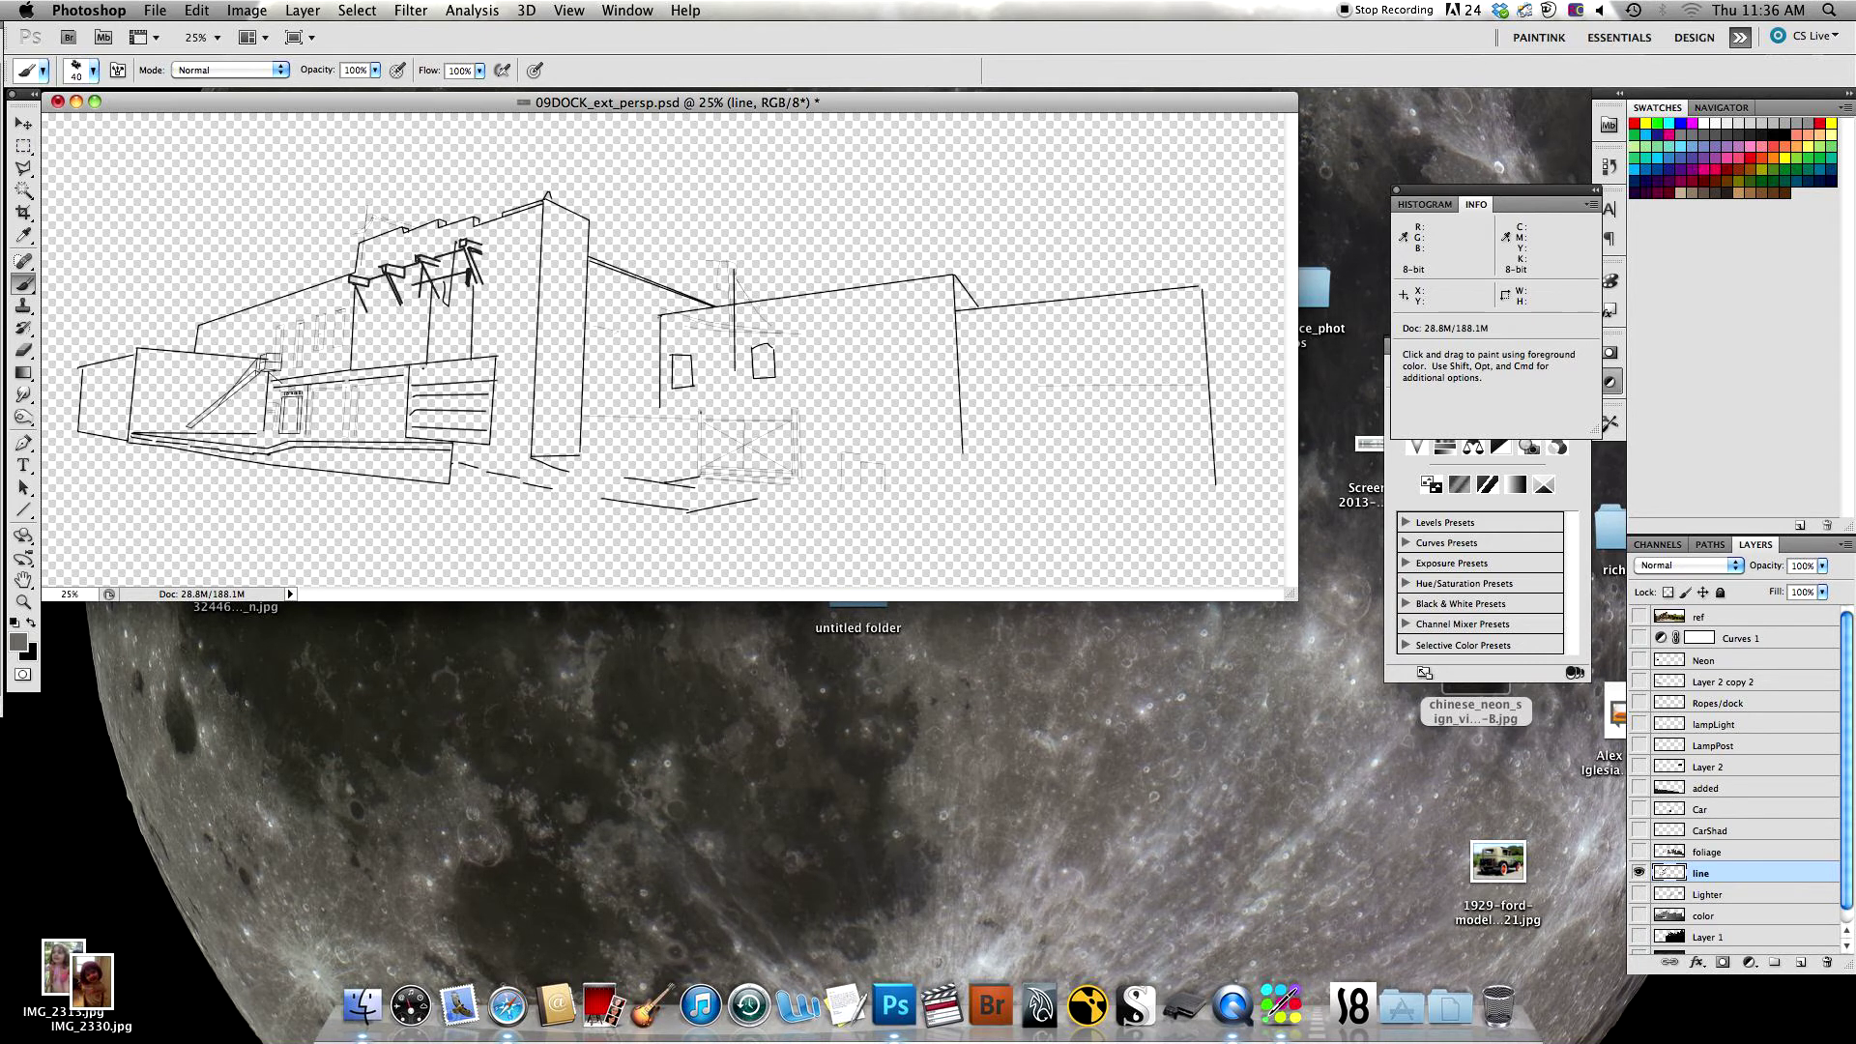
click(680, 184)
shift+click(1185, 164)
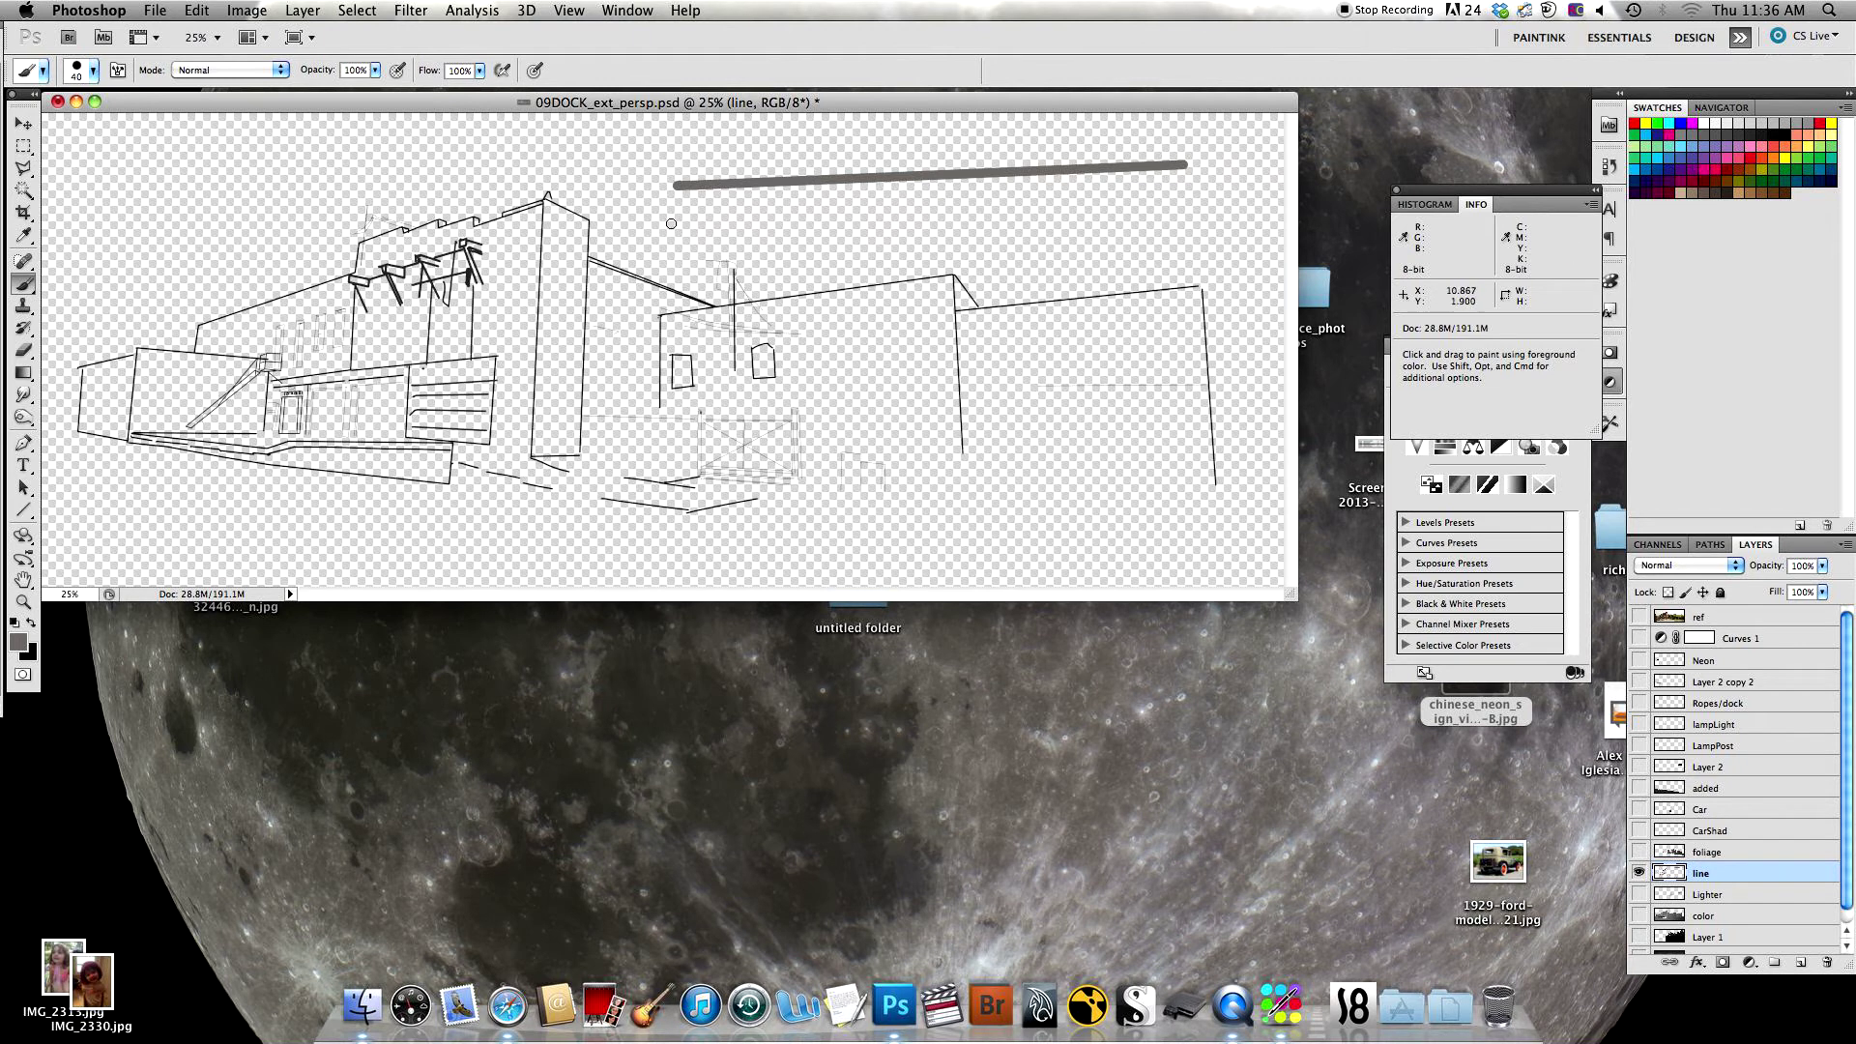
shift+click(1204, 208)
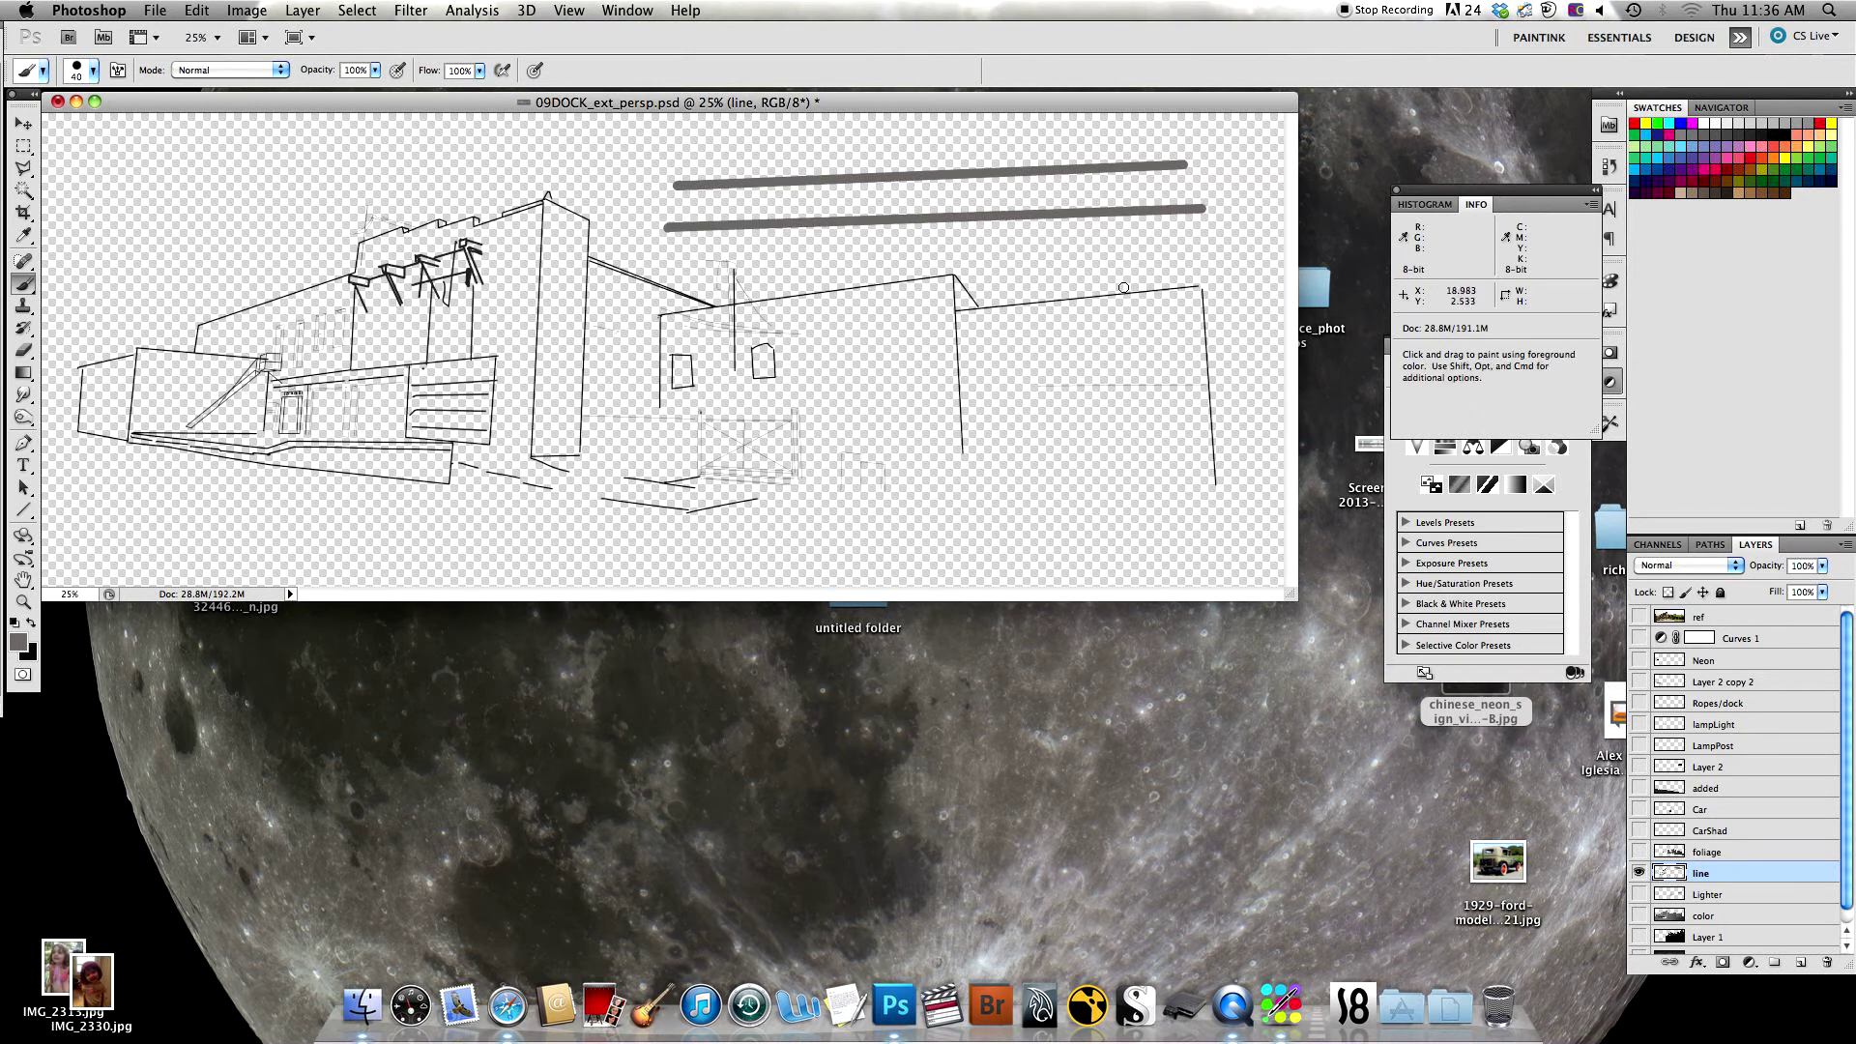
Step: Undo the two straight test strokes and return to the Lighter layer
key(super+alt+z)
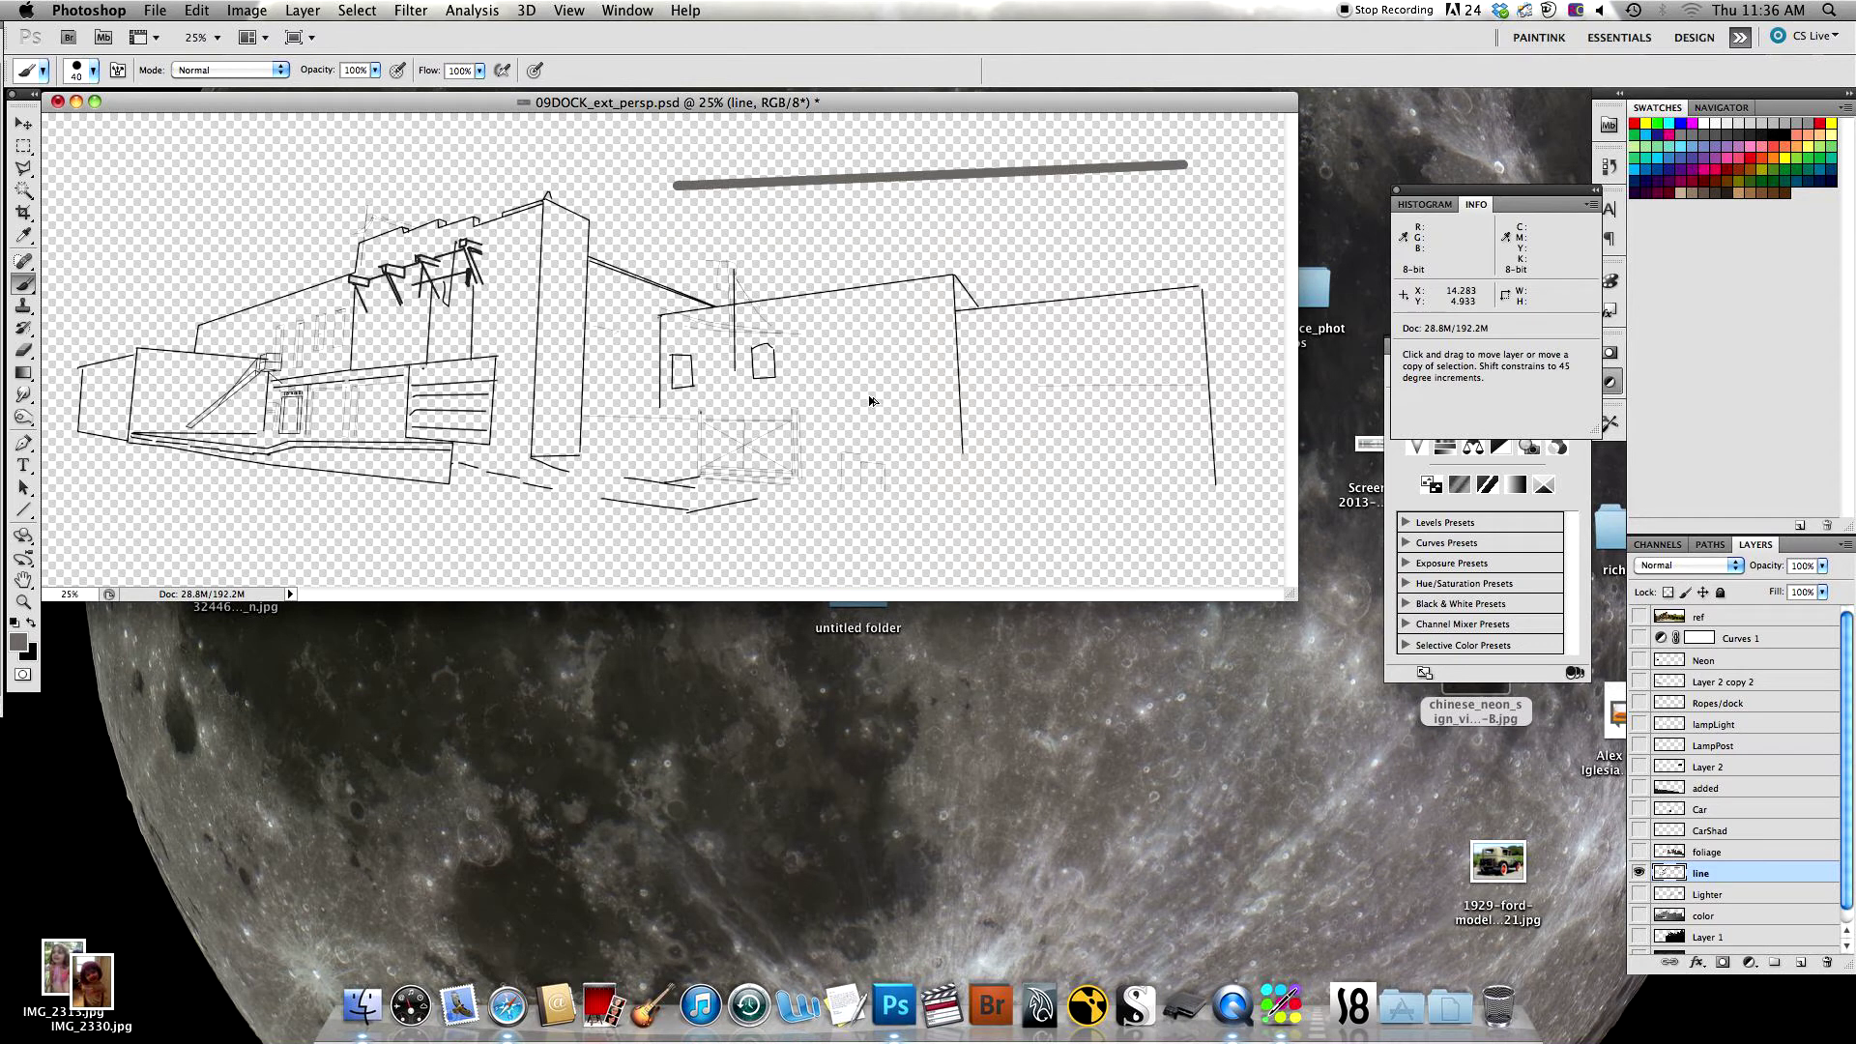
key(super+alt+z)
key(alt+bracketleft)
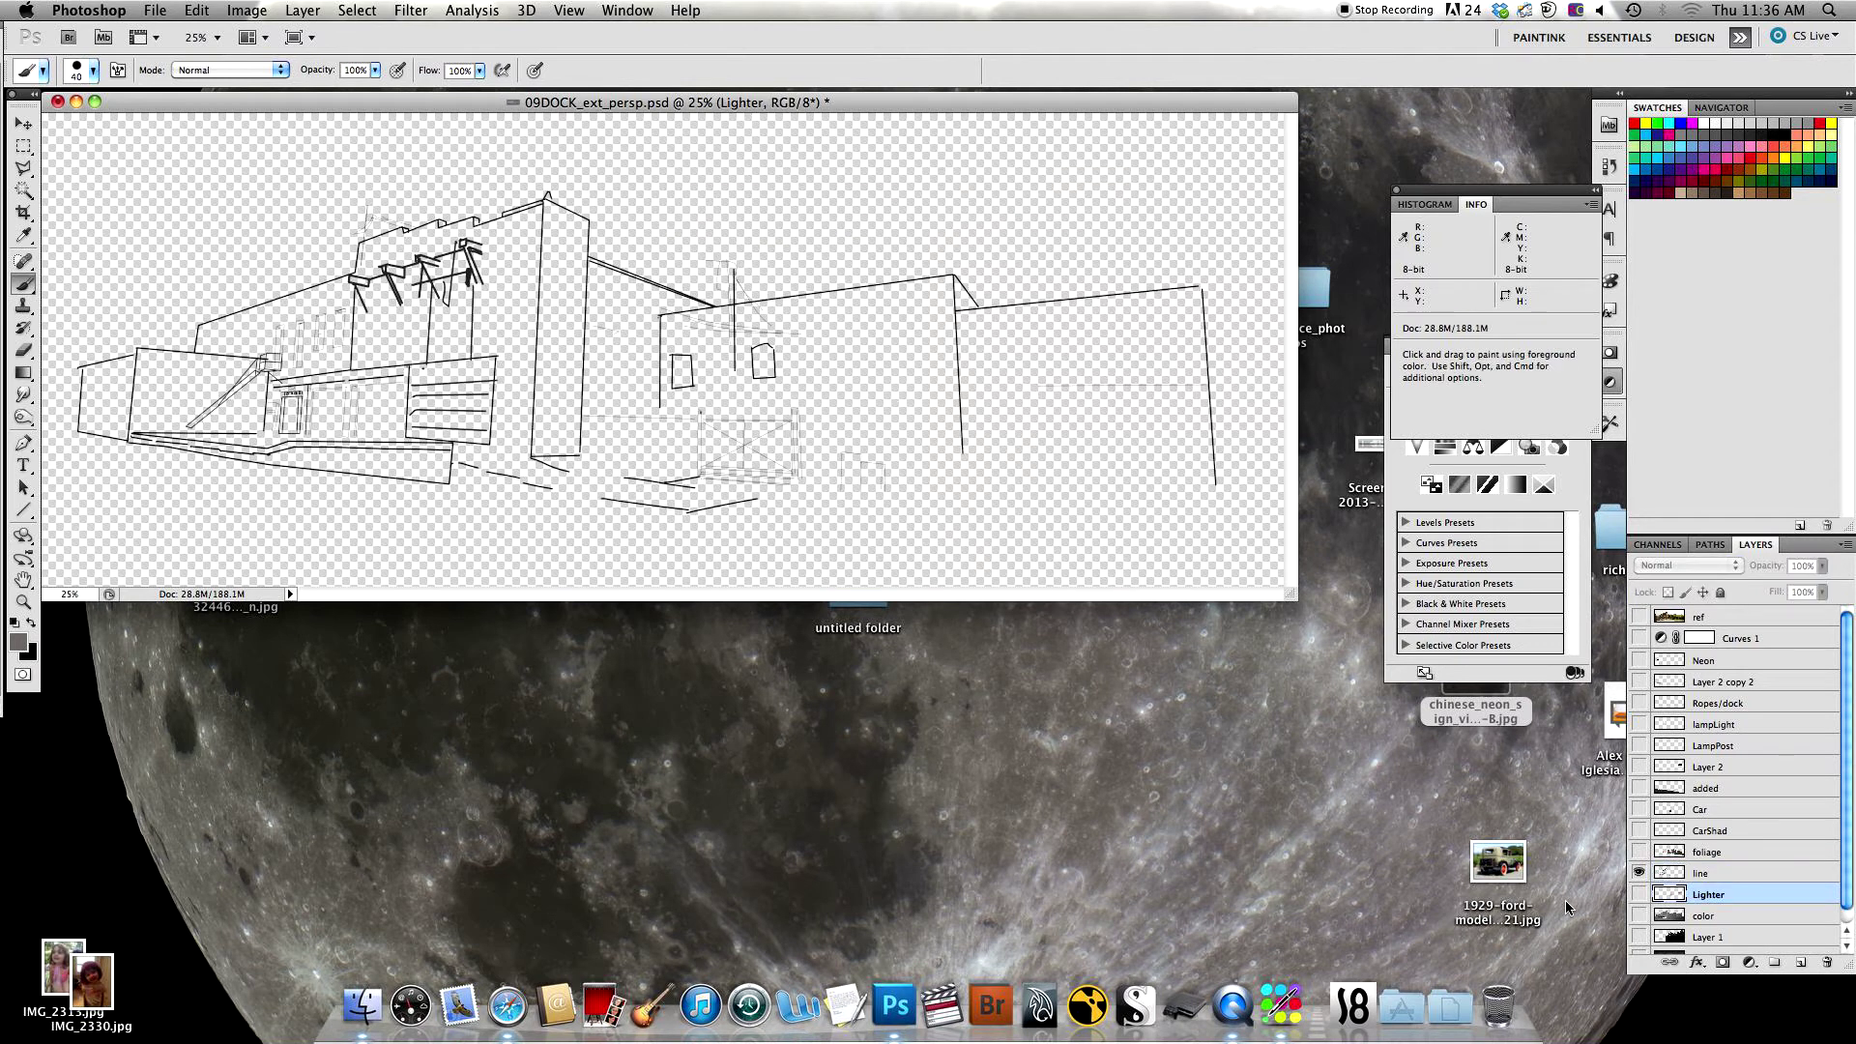
Step: Show the color layer and toggle the Lighter layer repeatedly to compare the drawing with and without the light glows
click(1638, 915)
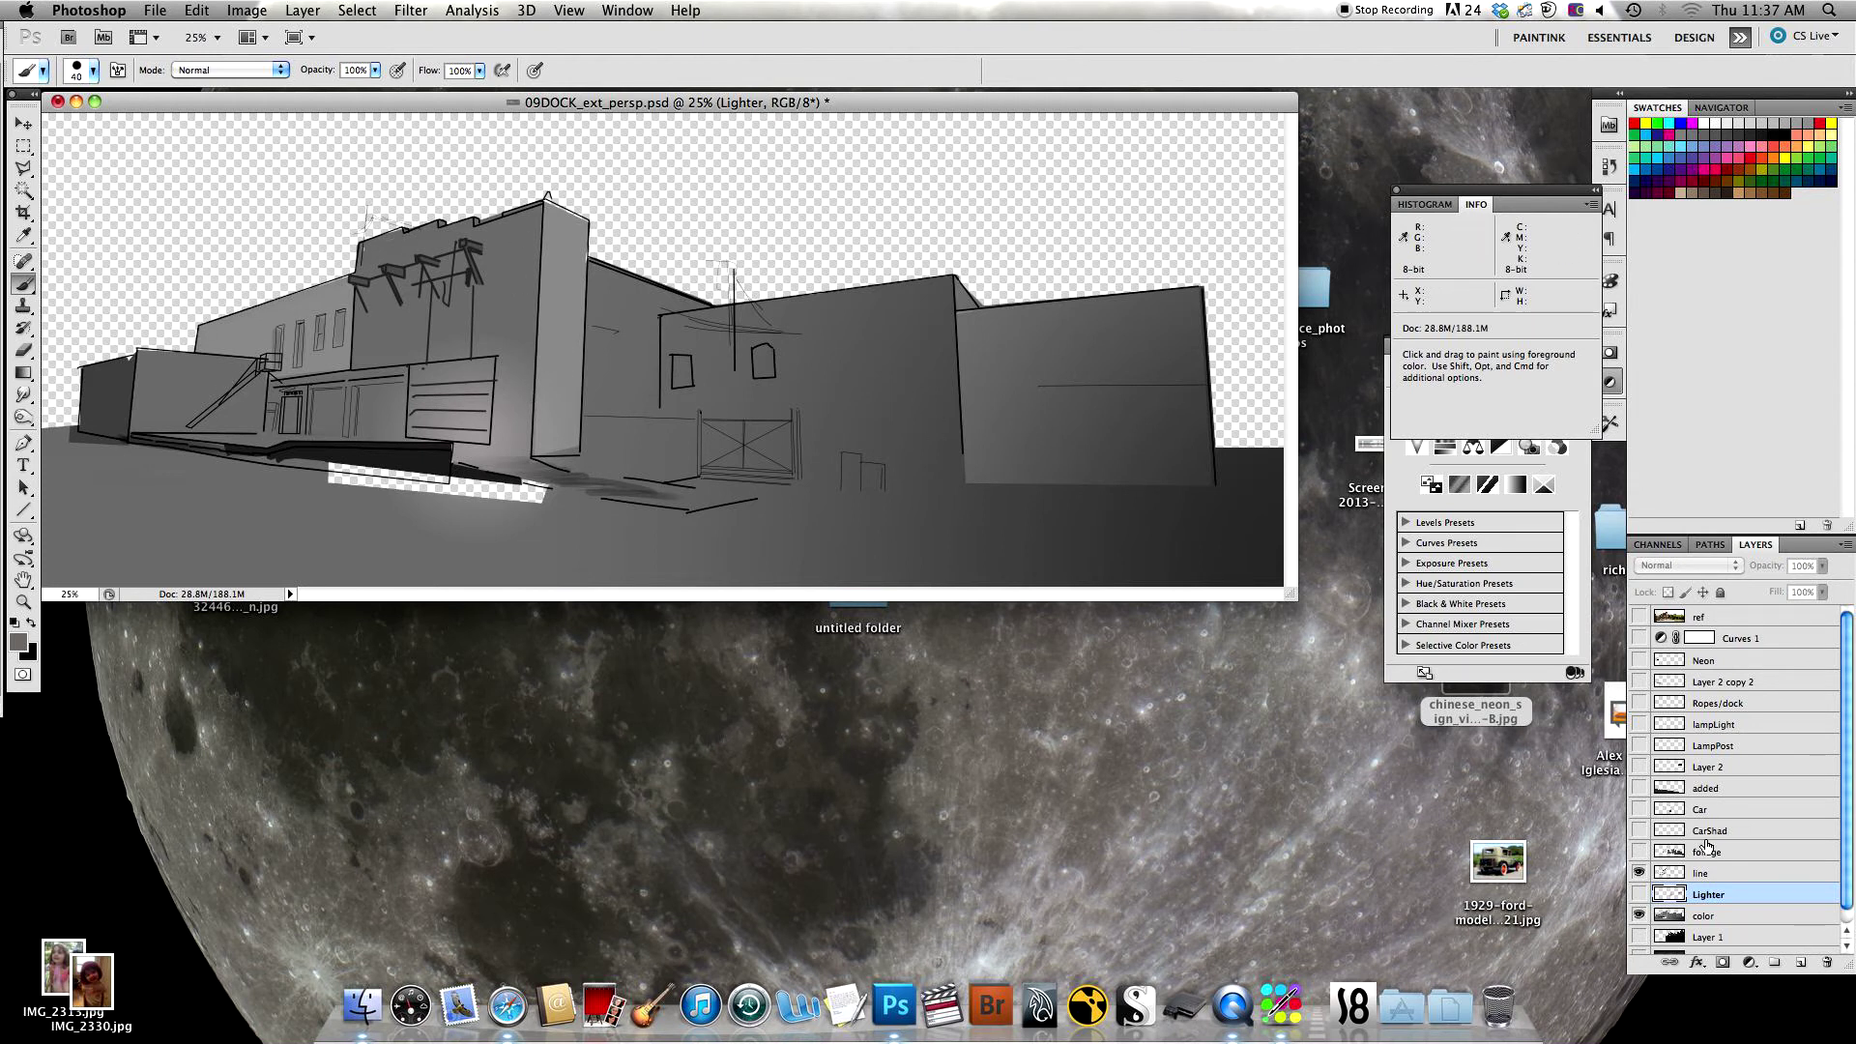
click(1637, 894)
click(1637, 896)
click(1638, 895)
click(1638, 895)
click(1637, 895)
click(1637, 895)
click(1638, 895)
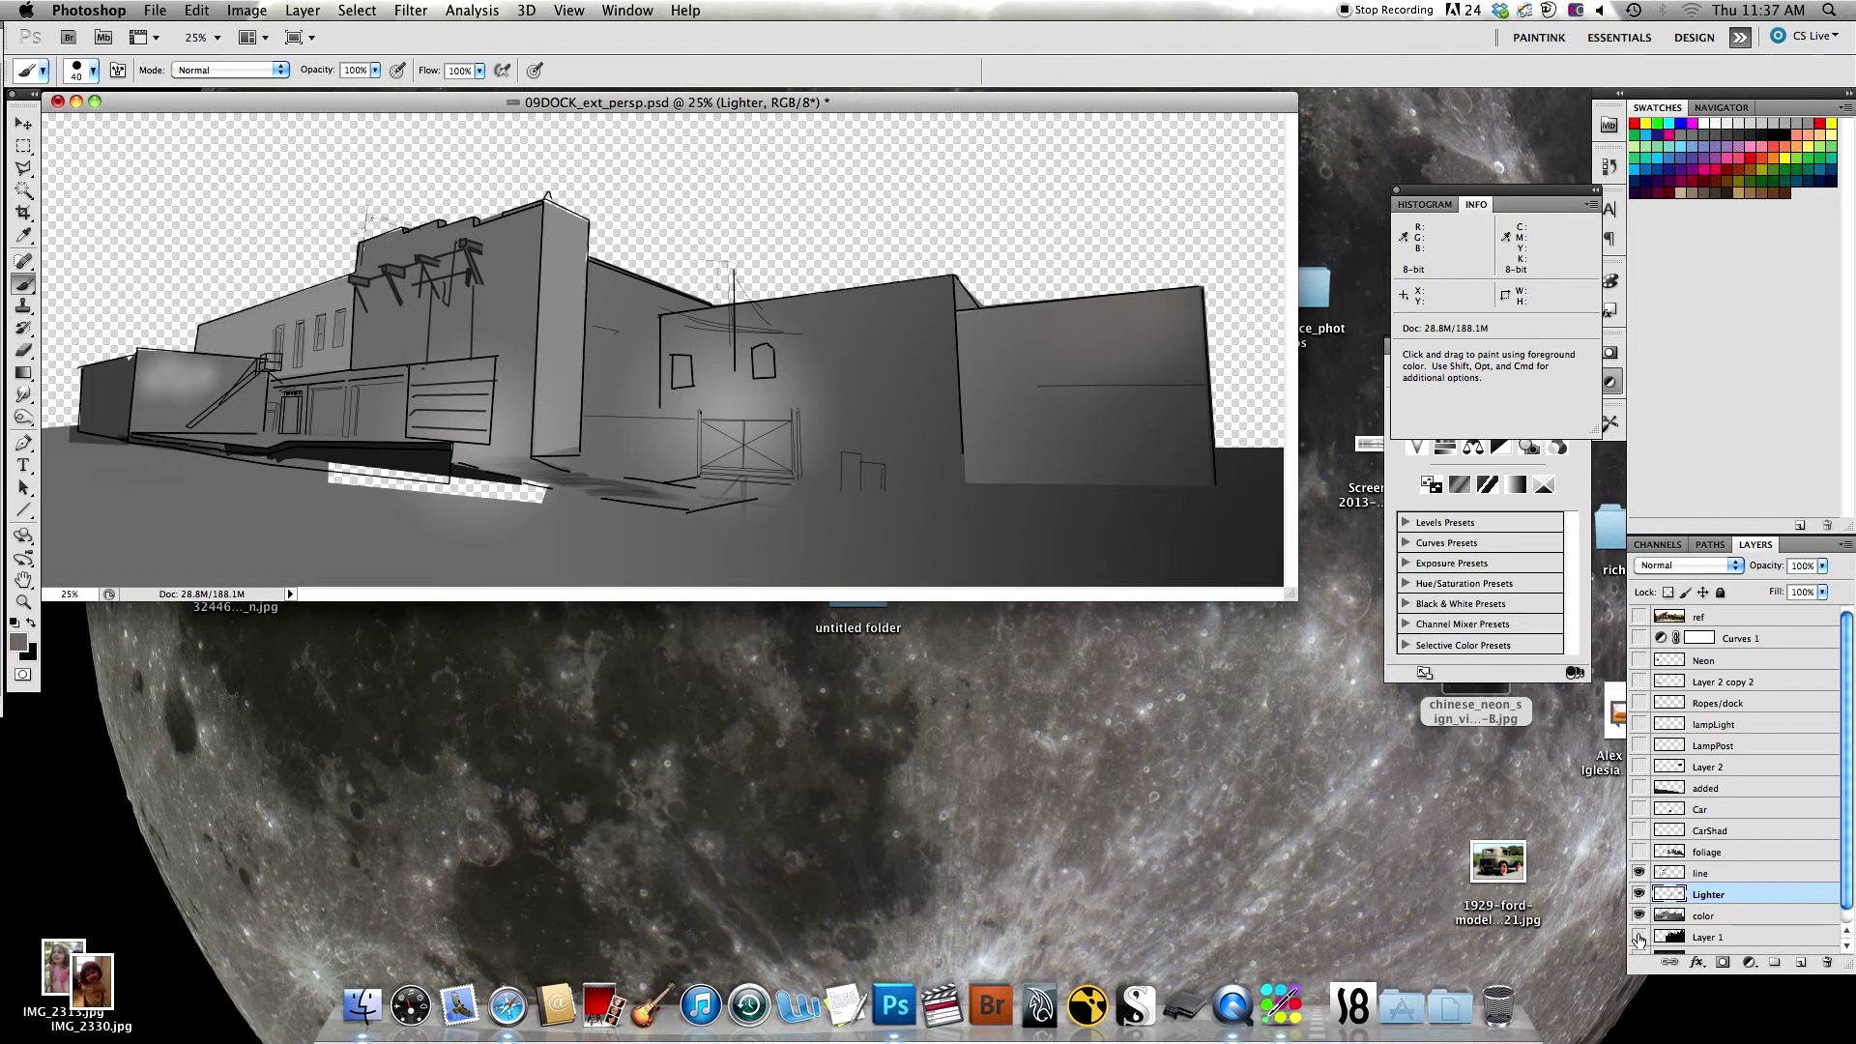
Step: Hide the Lighter layer and show the g layer as the sky background
scroll(1850, 844, down, 1)
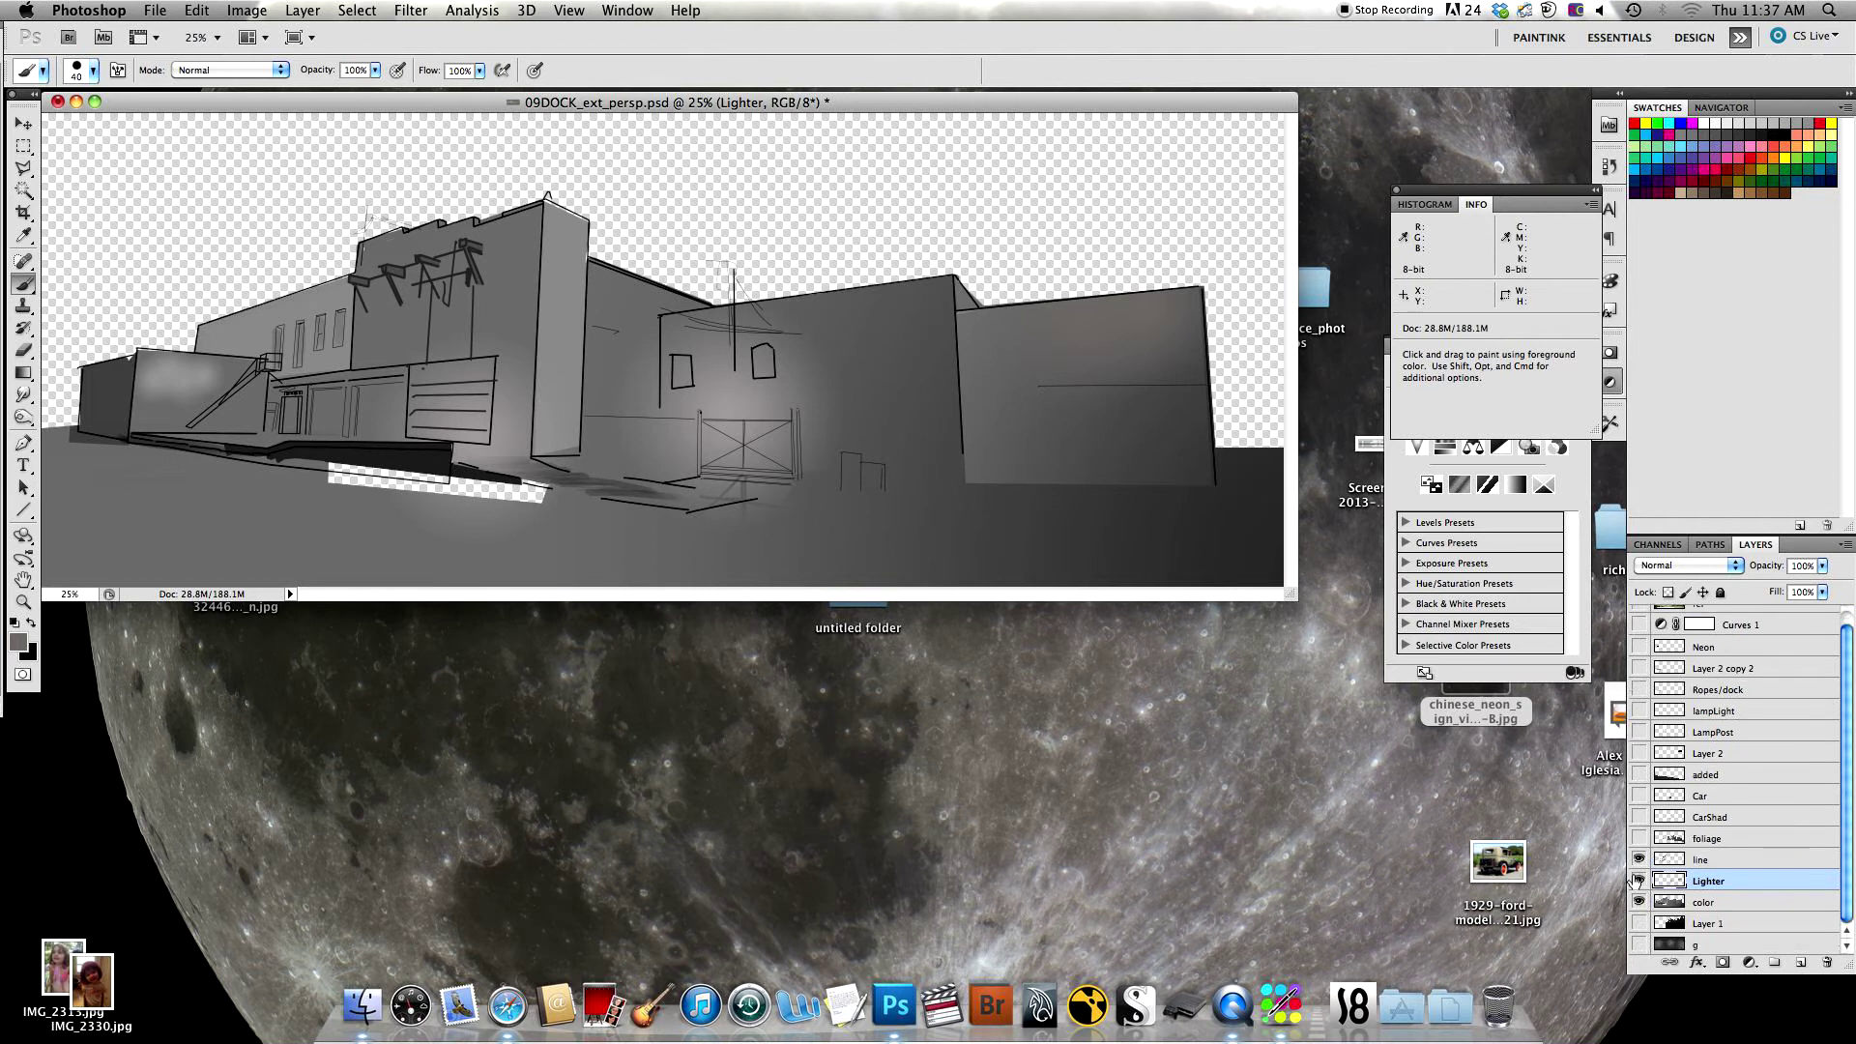
click(1638, 880)
click(1639, 944)
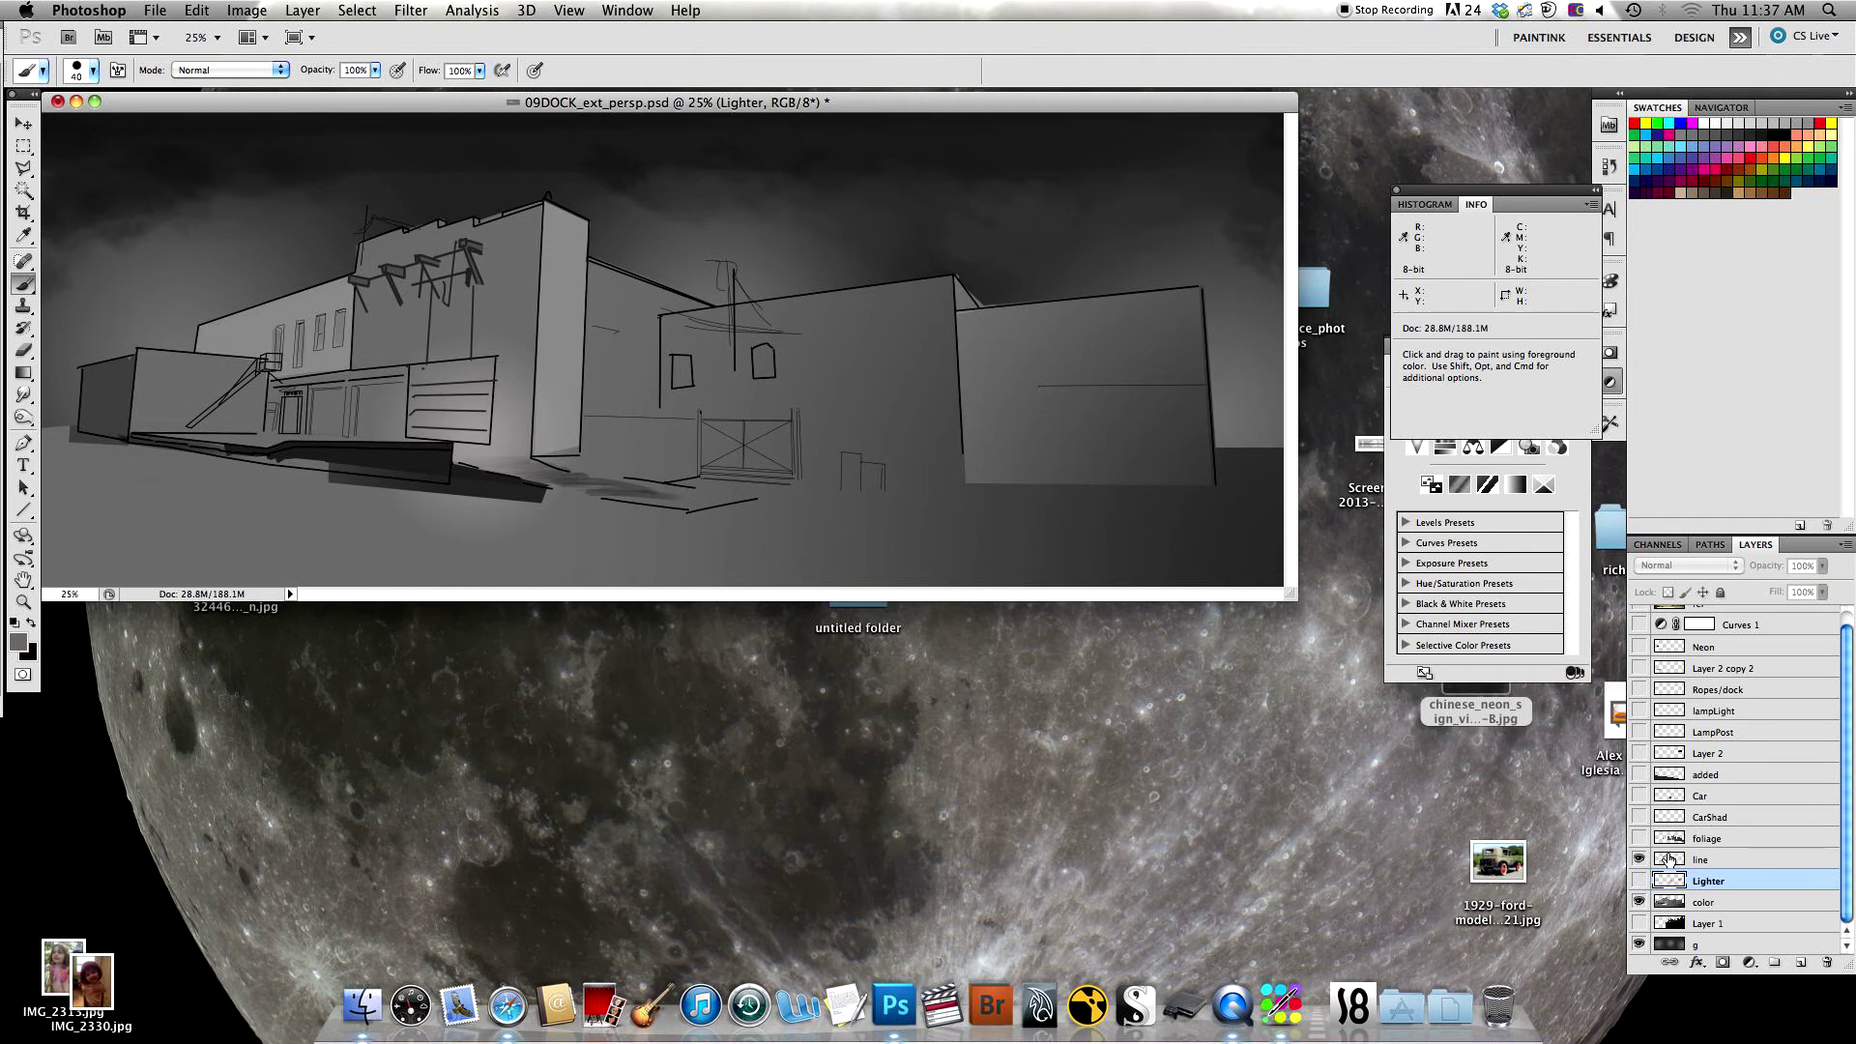
Step: Show the foliage, CarShad, Car and added layers
click(1639, 838)
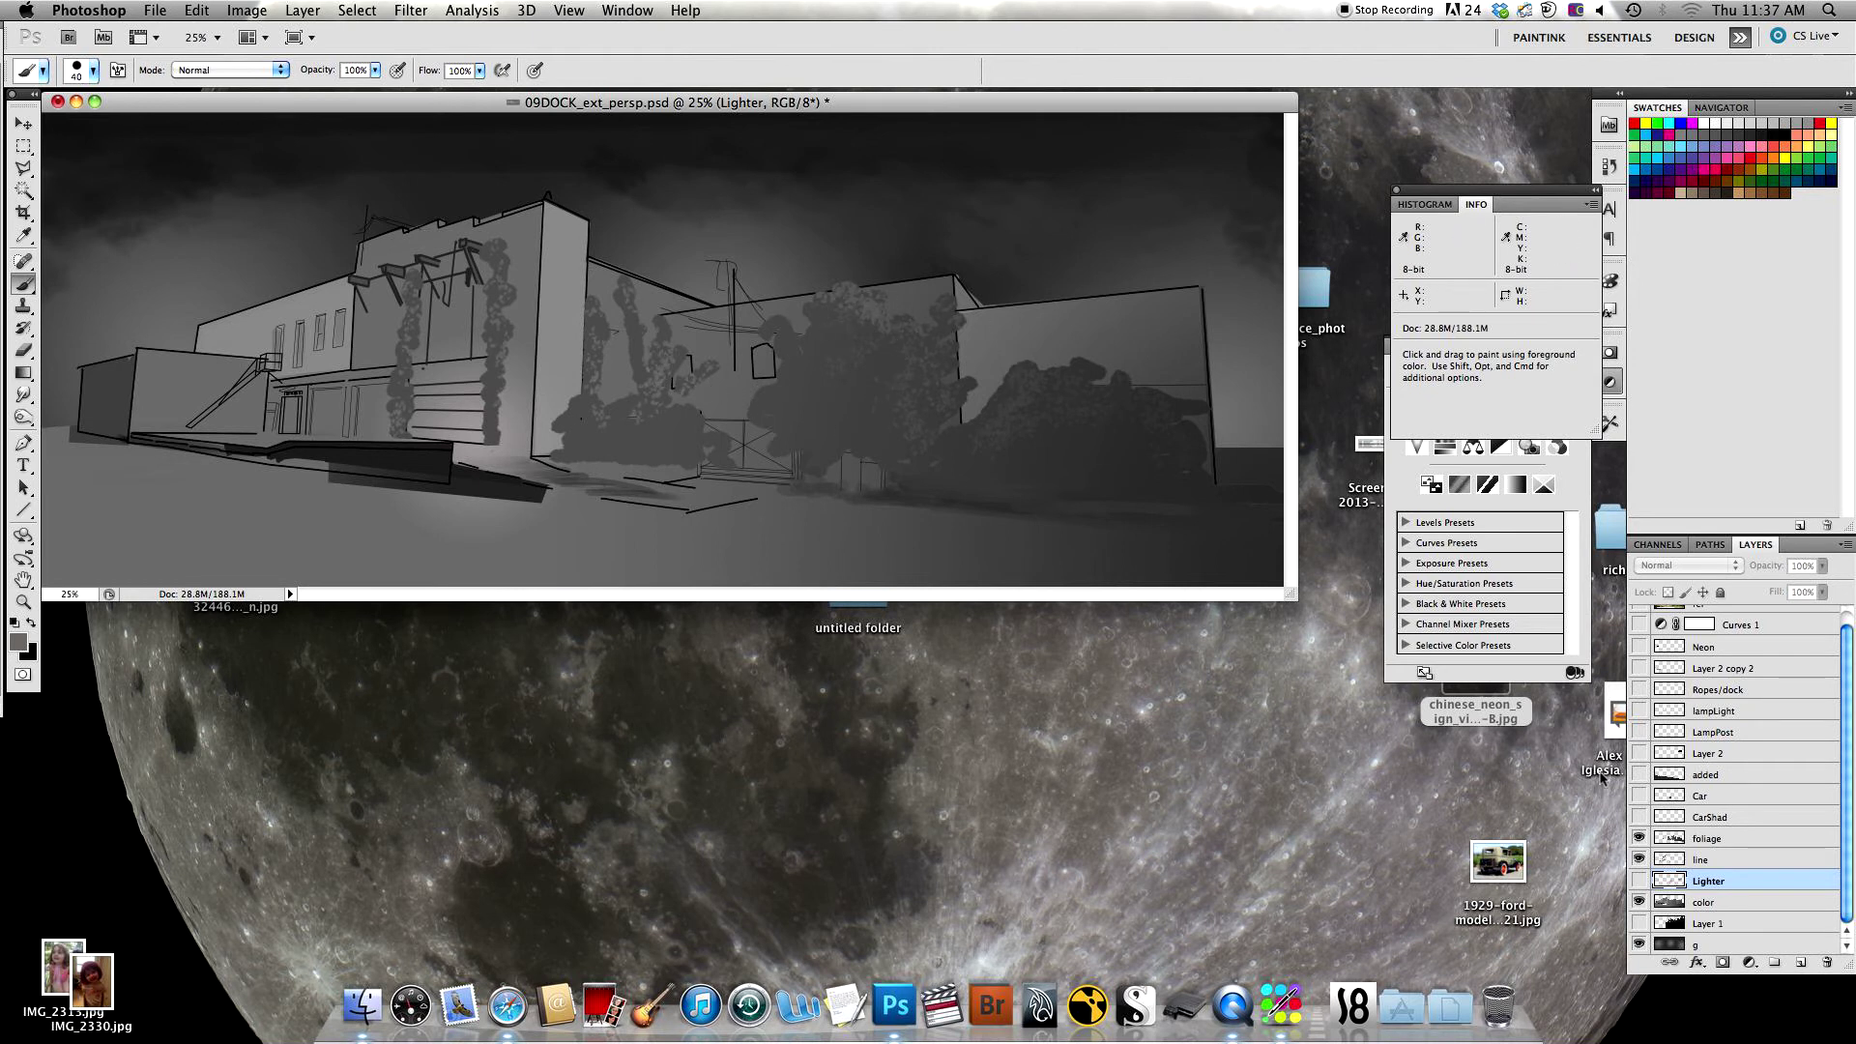
drag(1634, 798, 1626, 835)
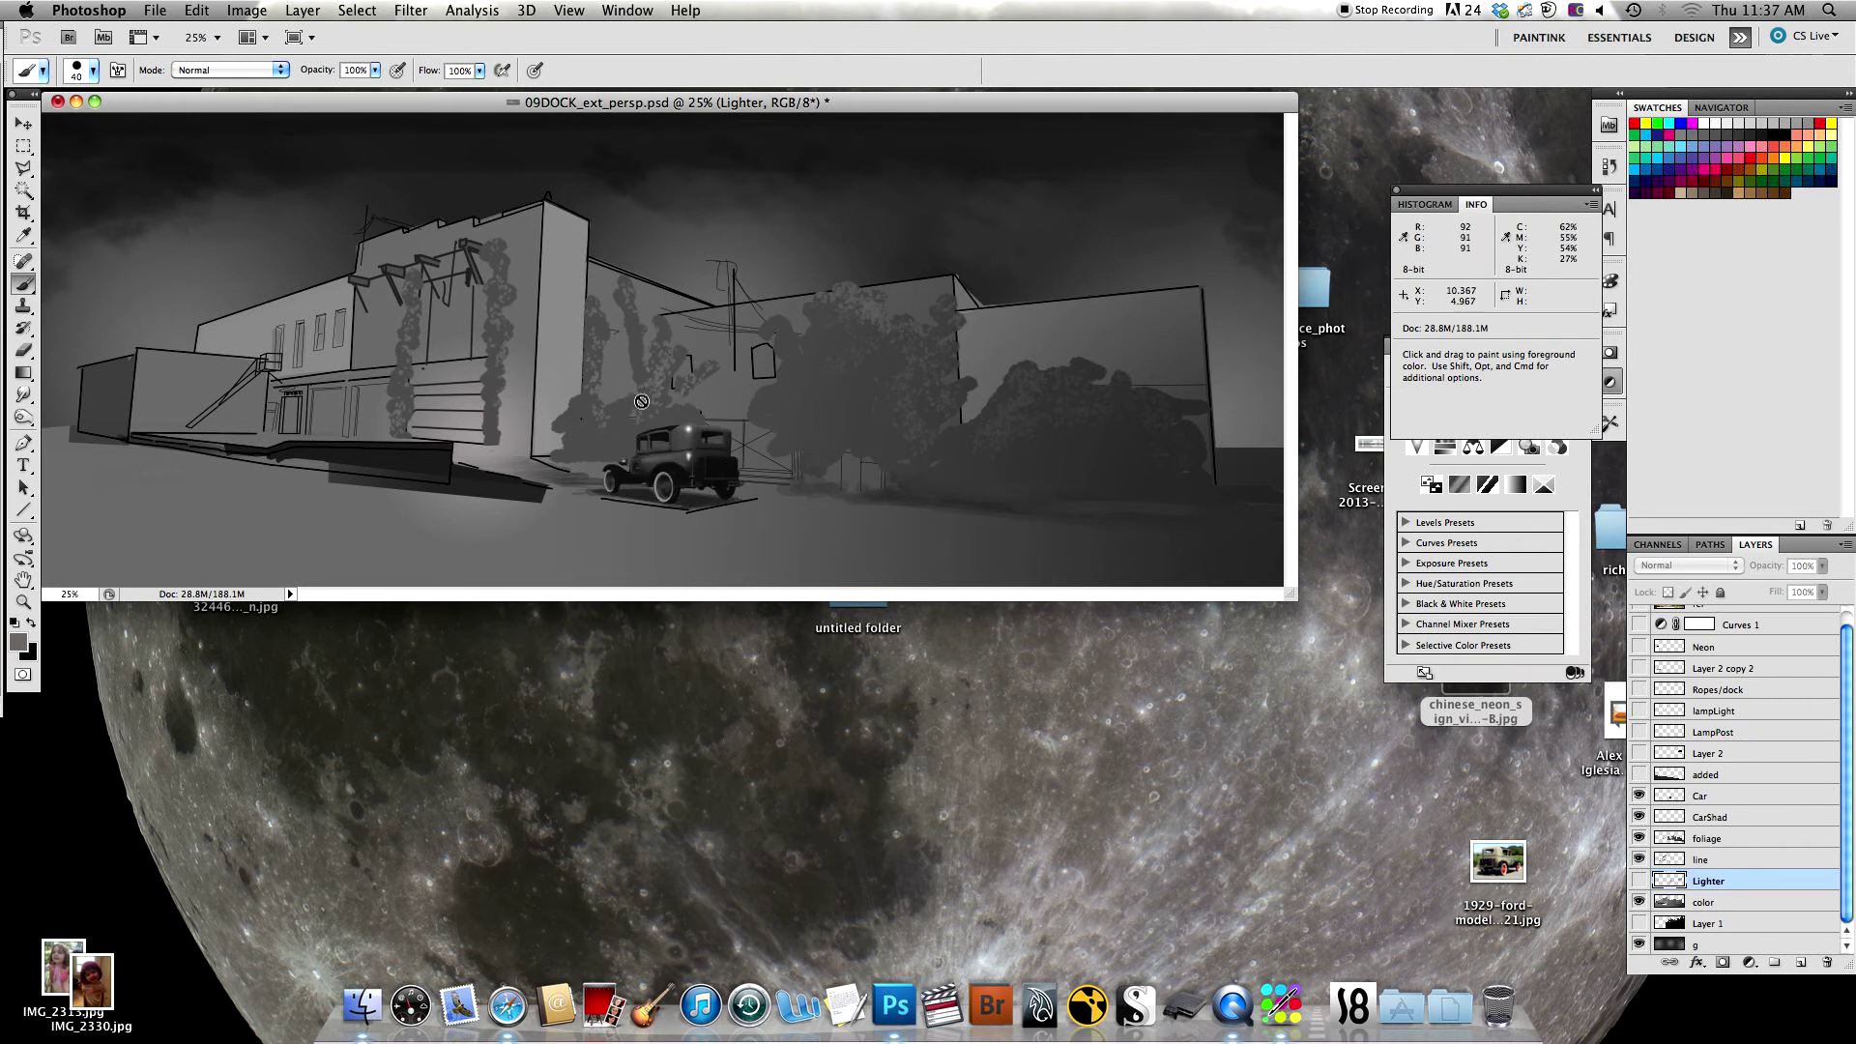
click(23, 124)
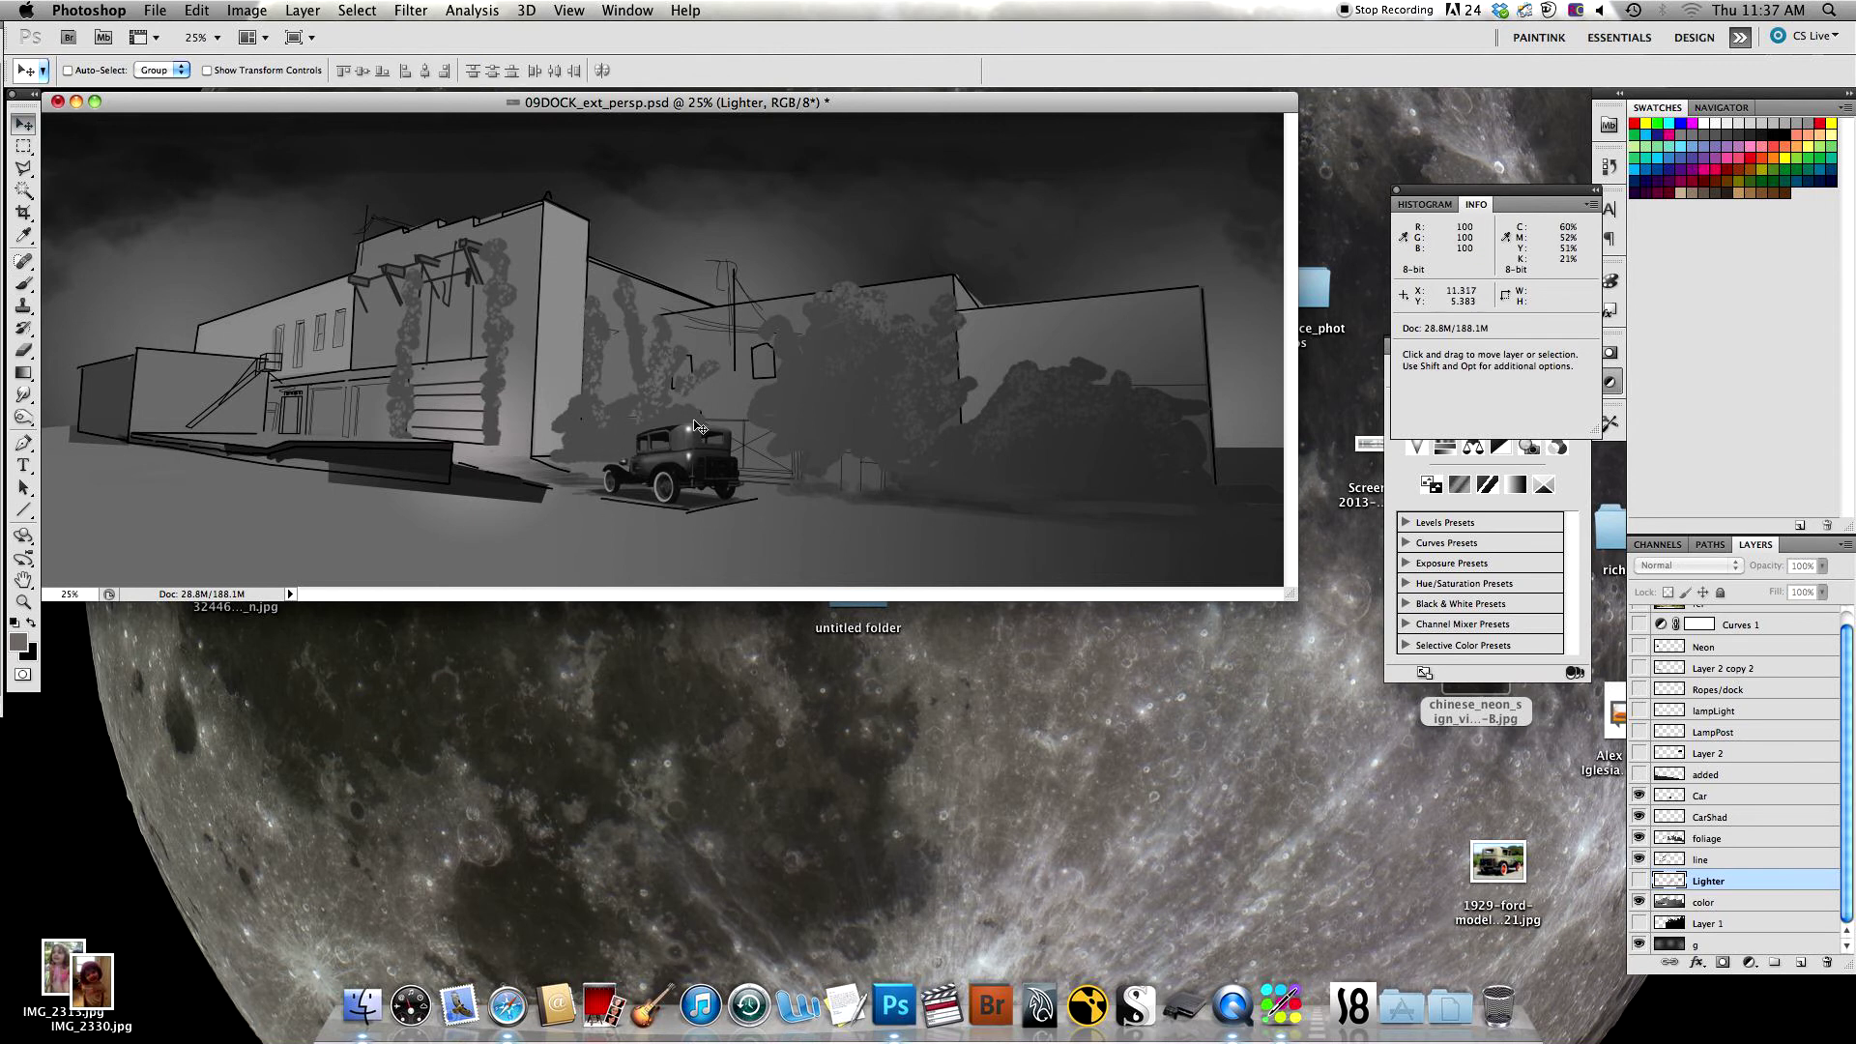
click(1638, 774)
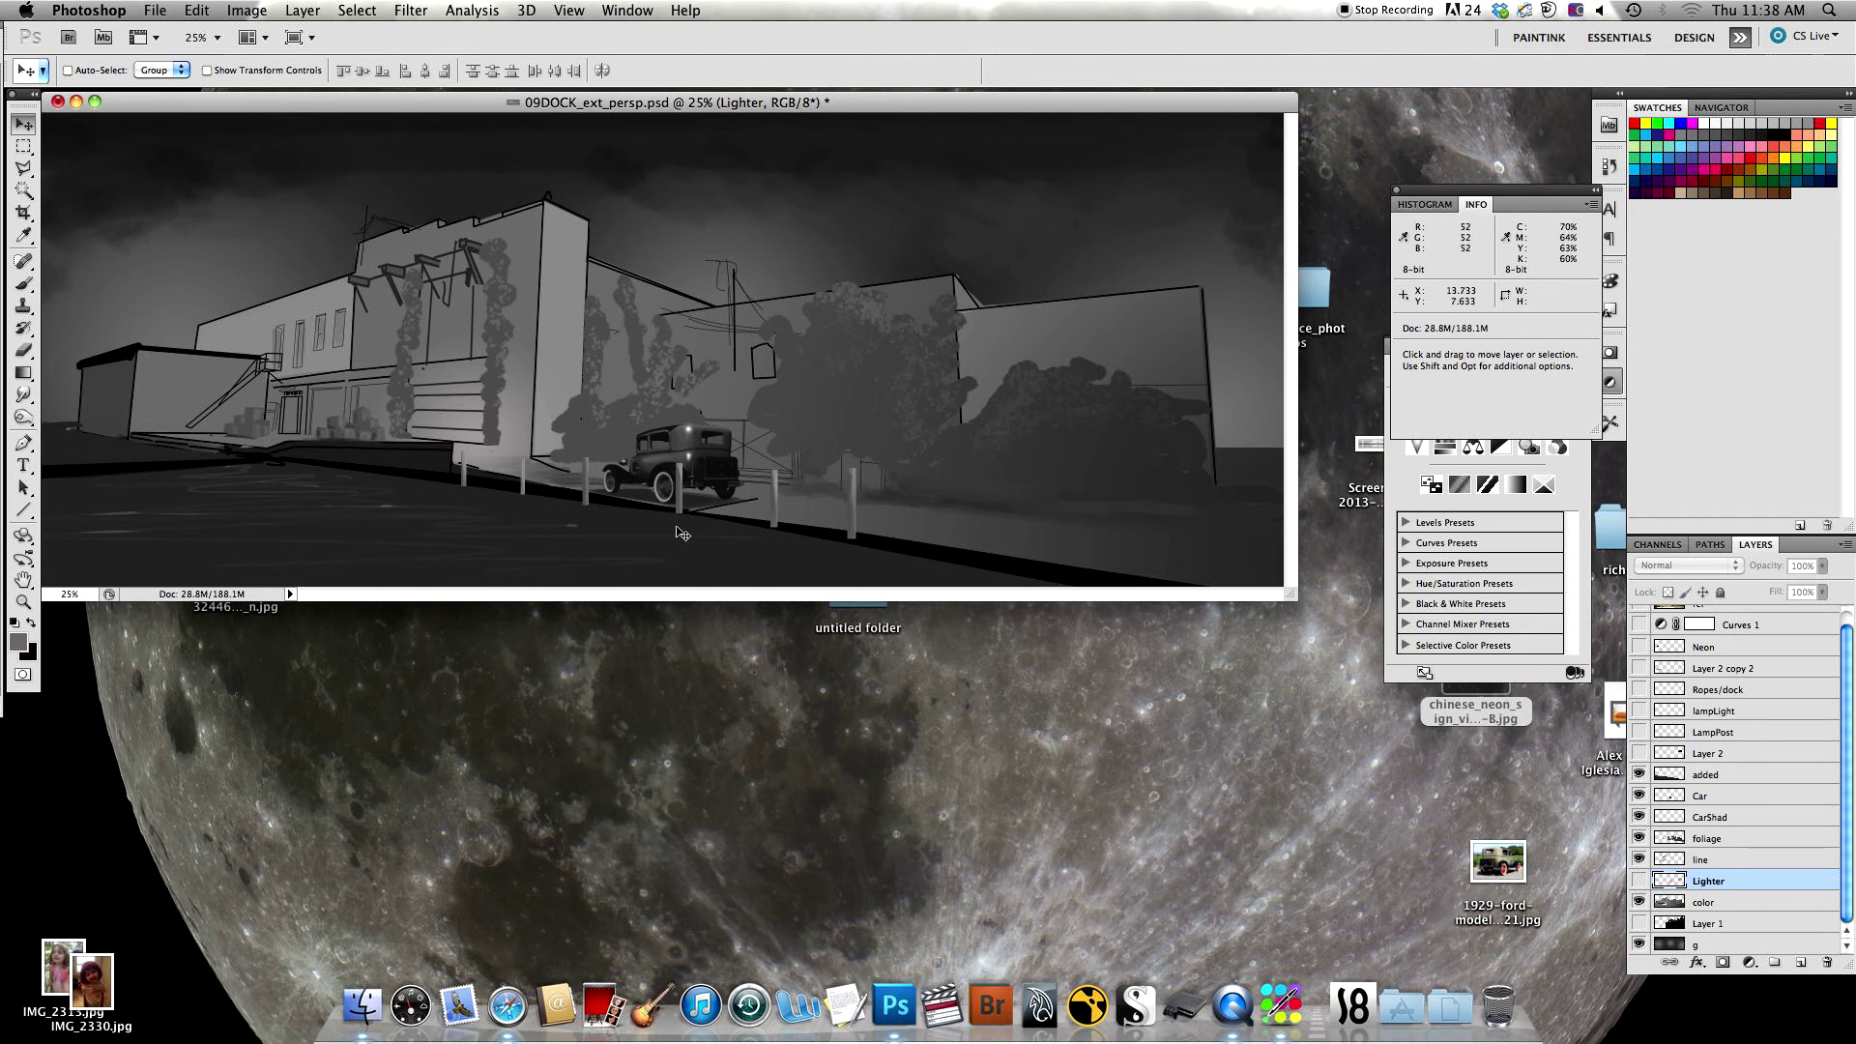
Step: Show the Layer 2, LampPost, lampLight, Ropes/dock, Layer 2 copy 2 and Neon layers
drag(697, 113, 765, 123)
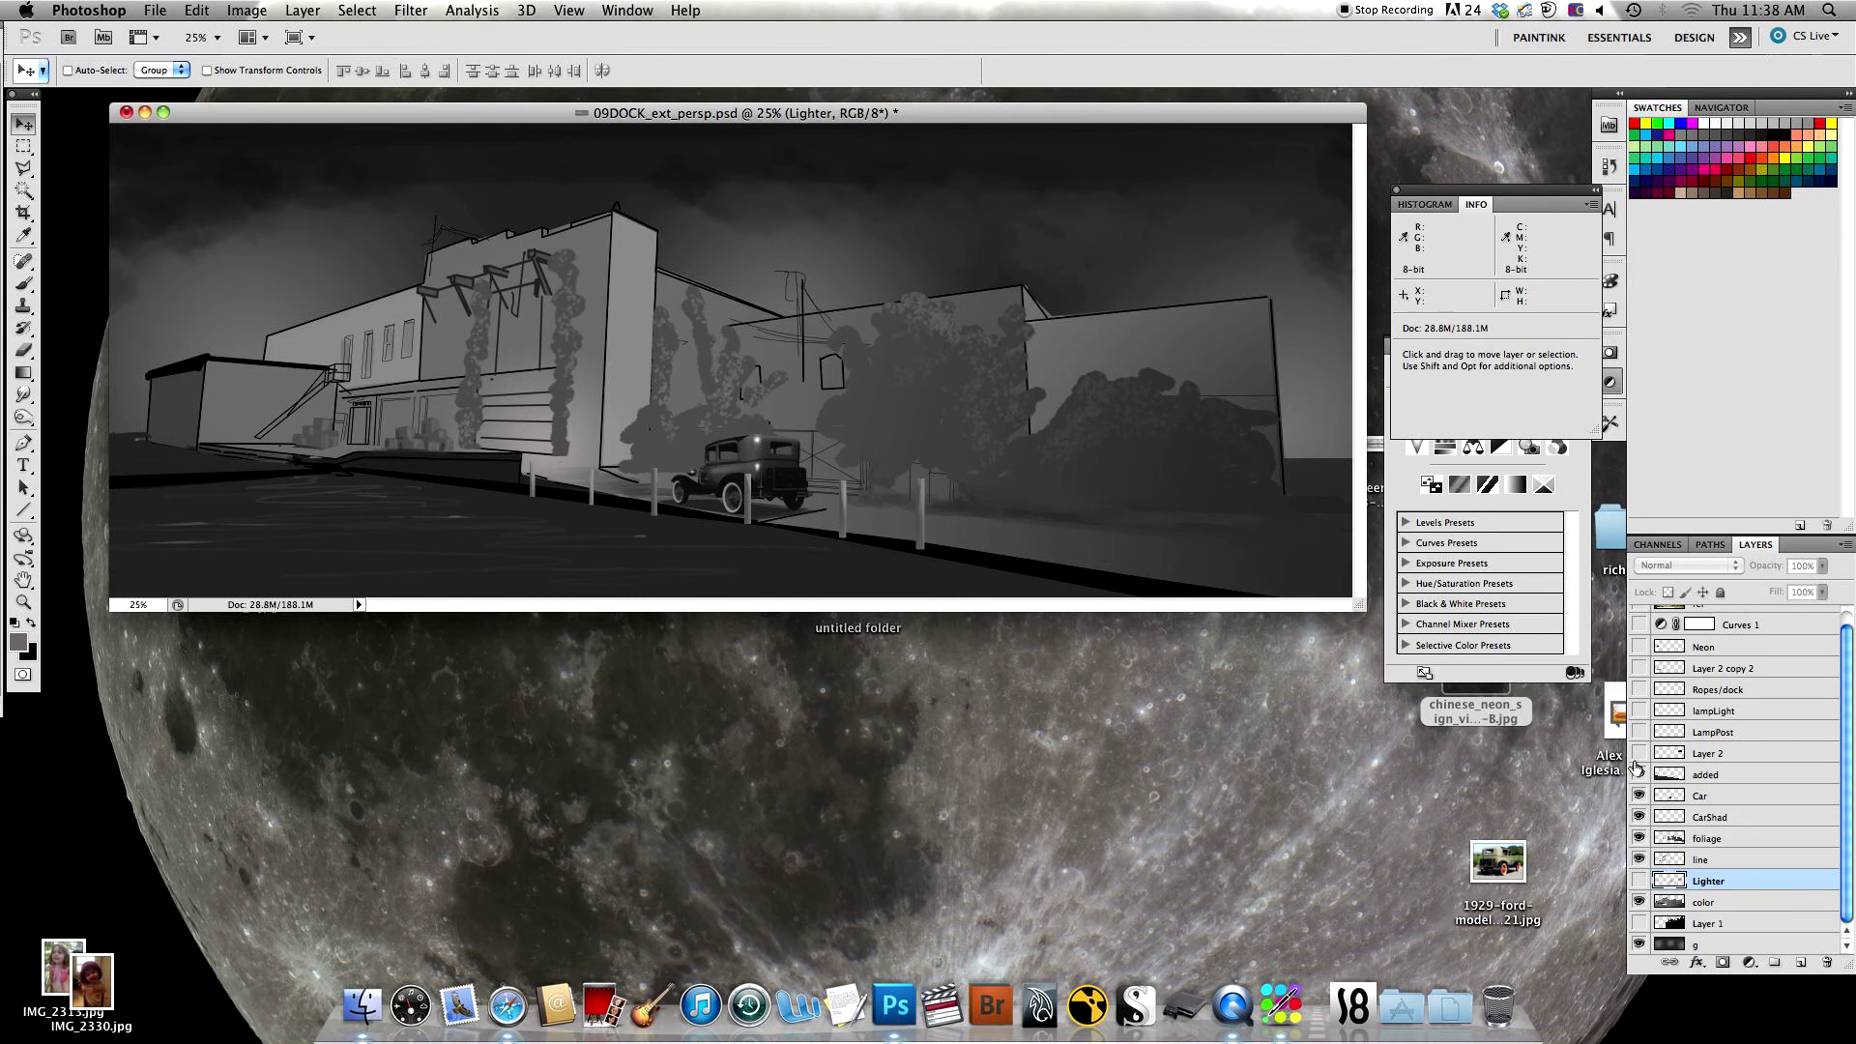
click(1638, 754)
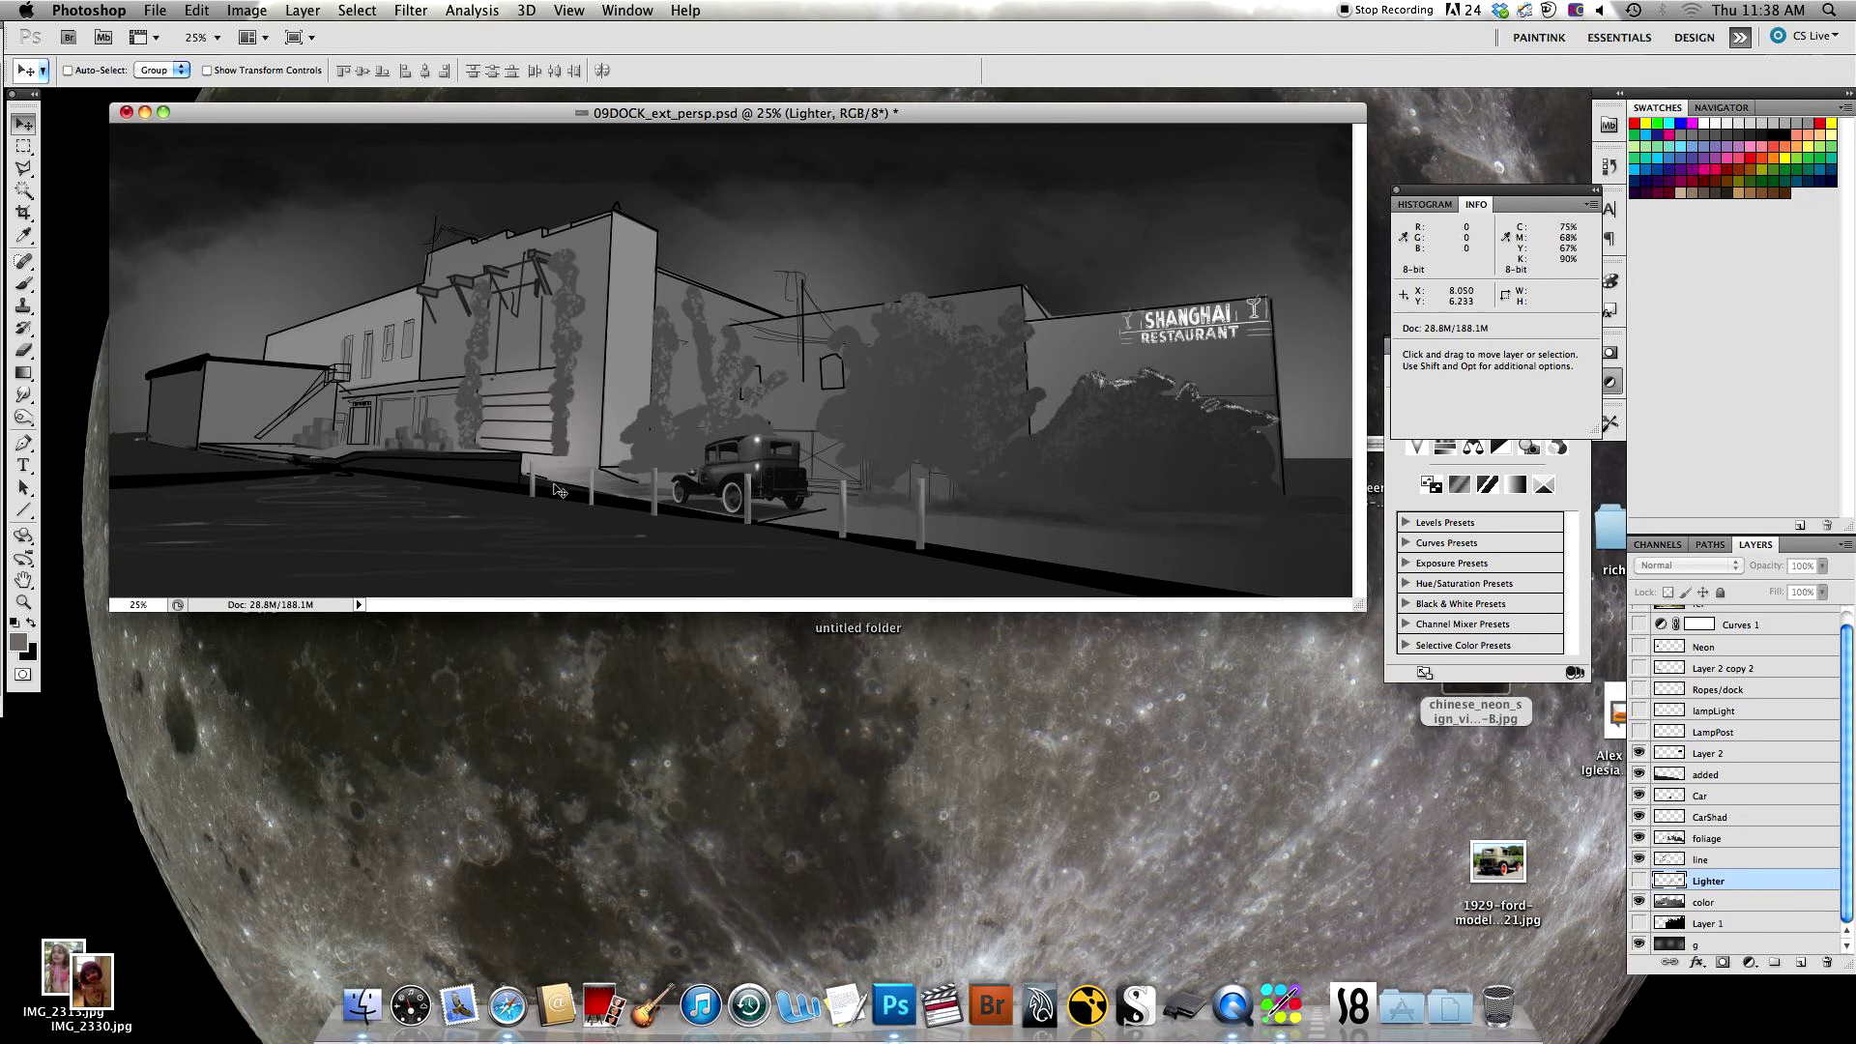
click(1638, 732)
click(1639, 710)
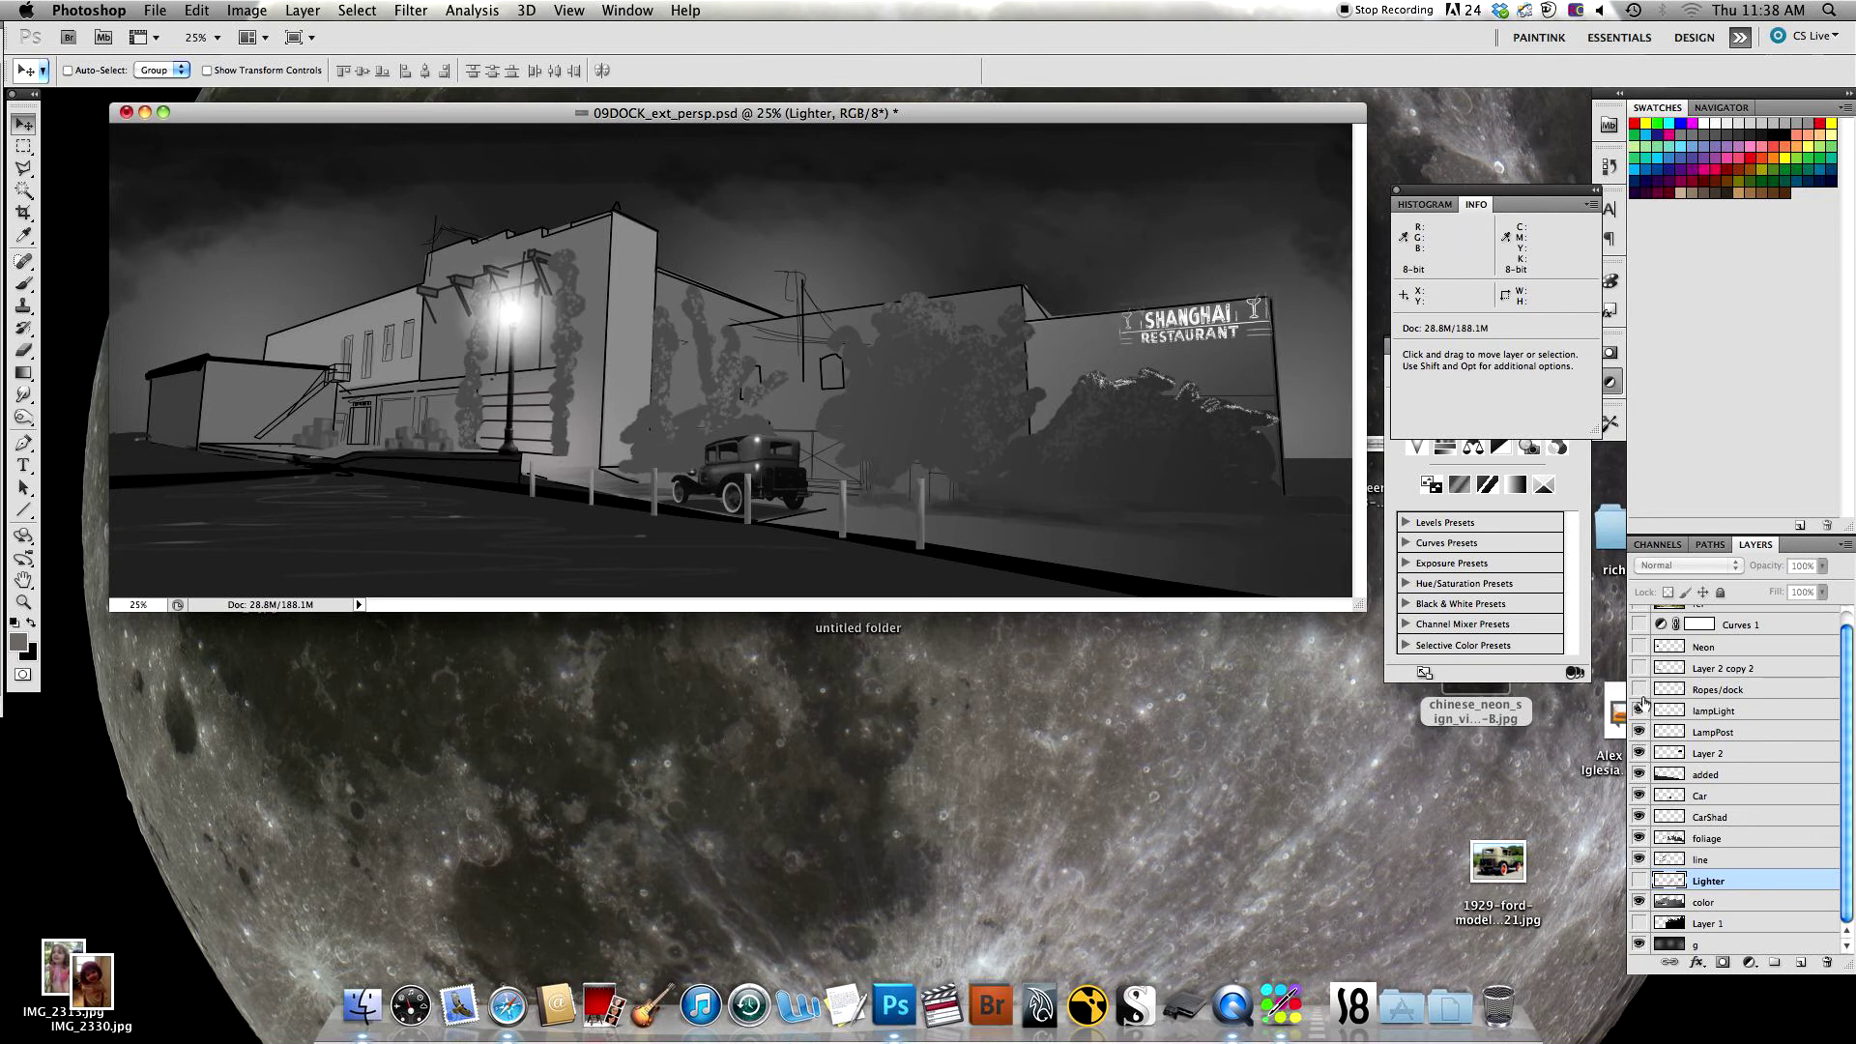
click(1638, 689)
click(1639, 667)
click(1639, 647)
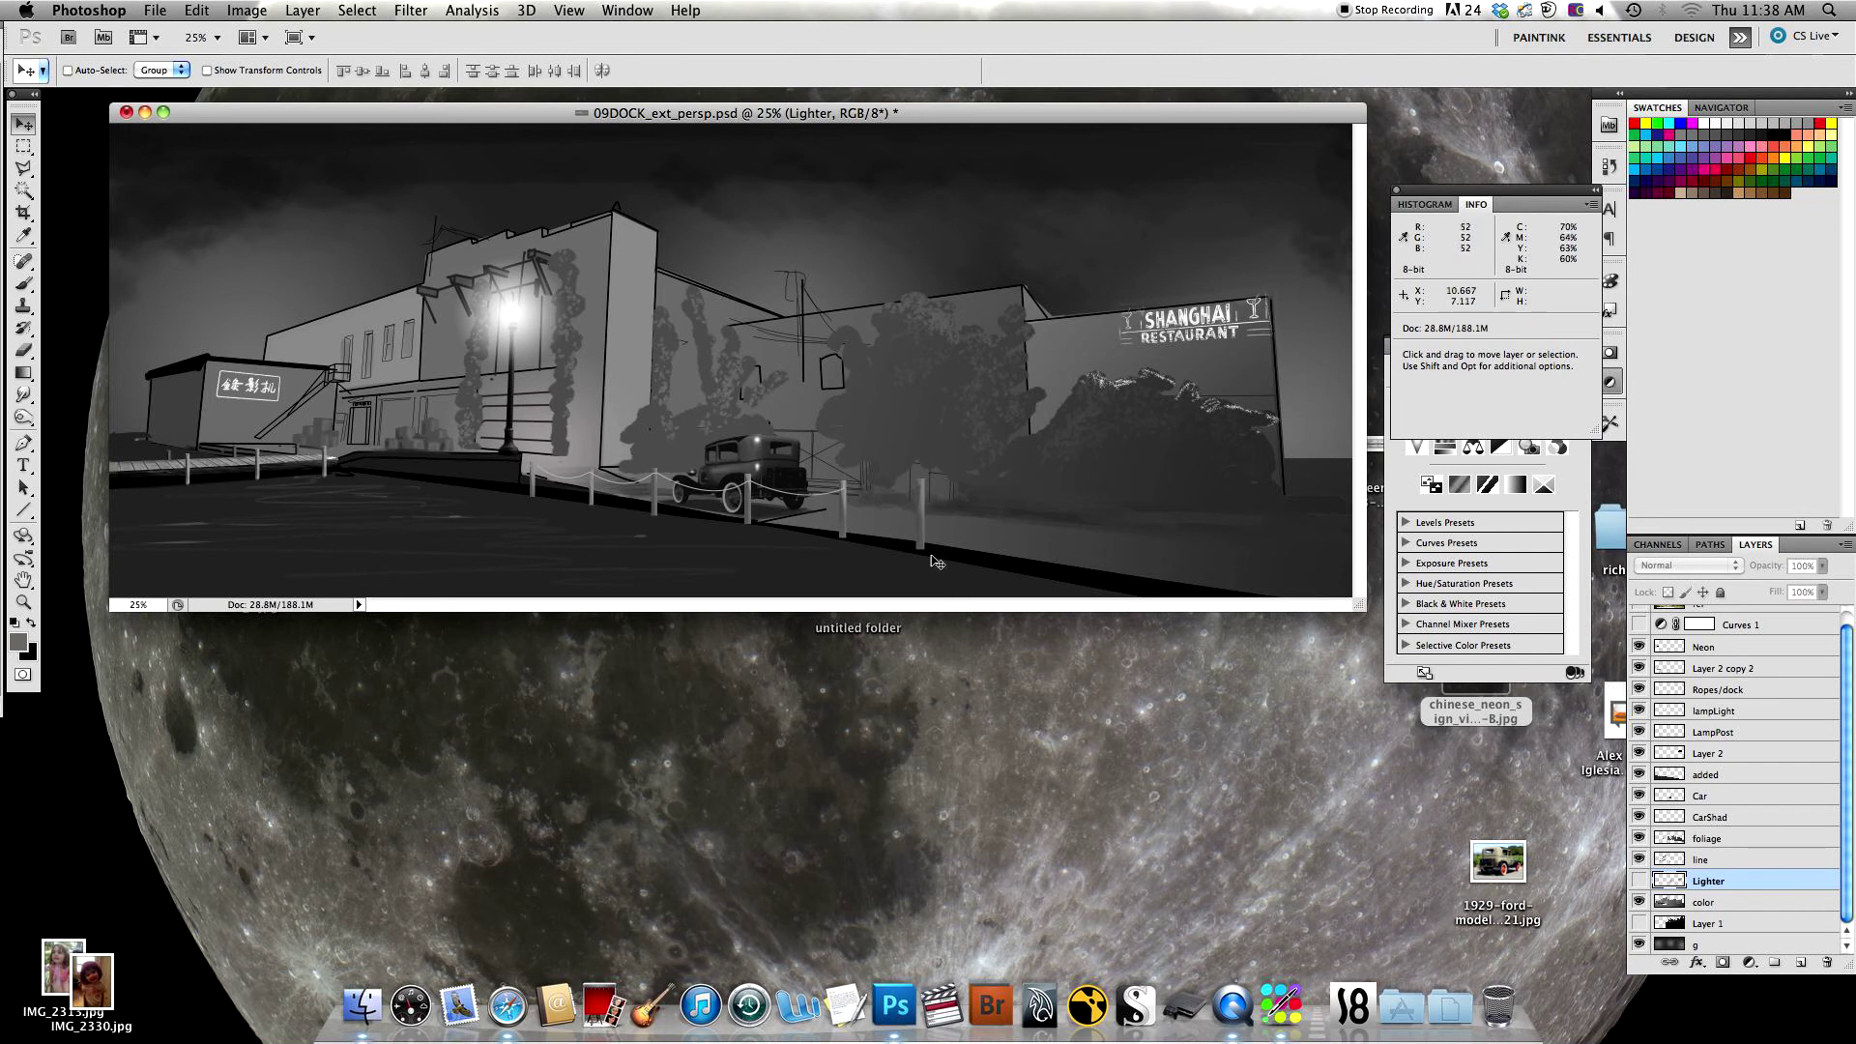
Step: Show the Layer 1 skyline, the Lighter layer and the Curves 1 adjustment layer
scroll(1849, 720, up, 1)
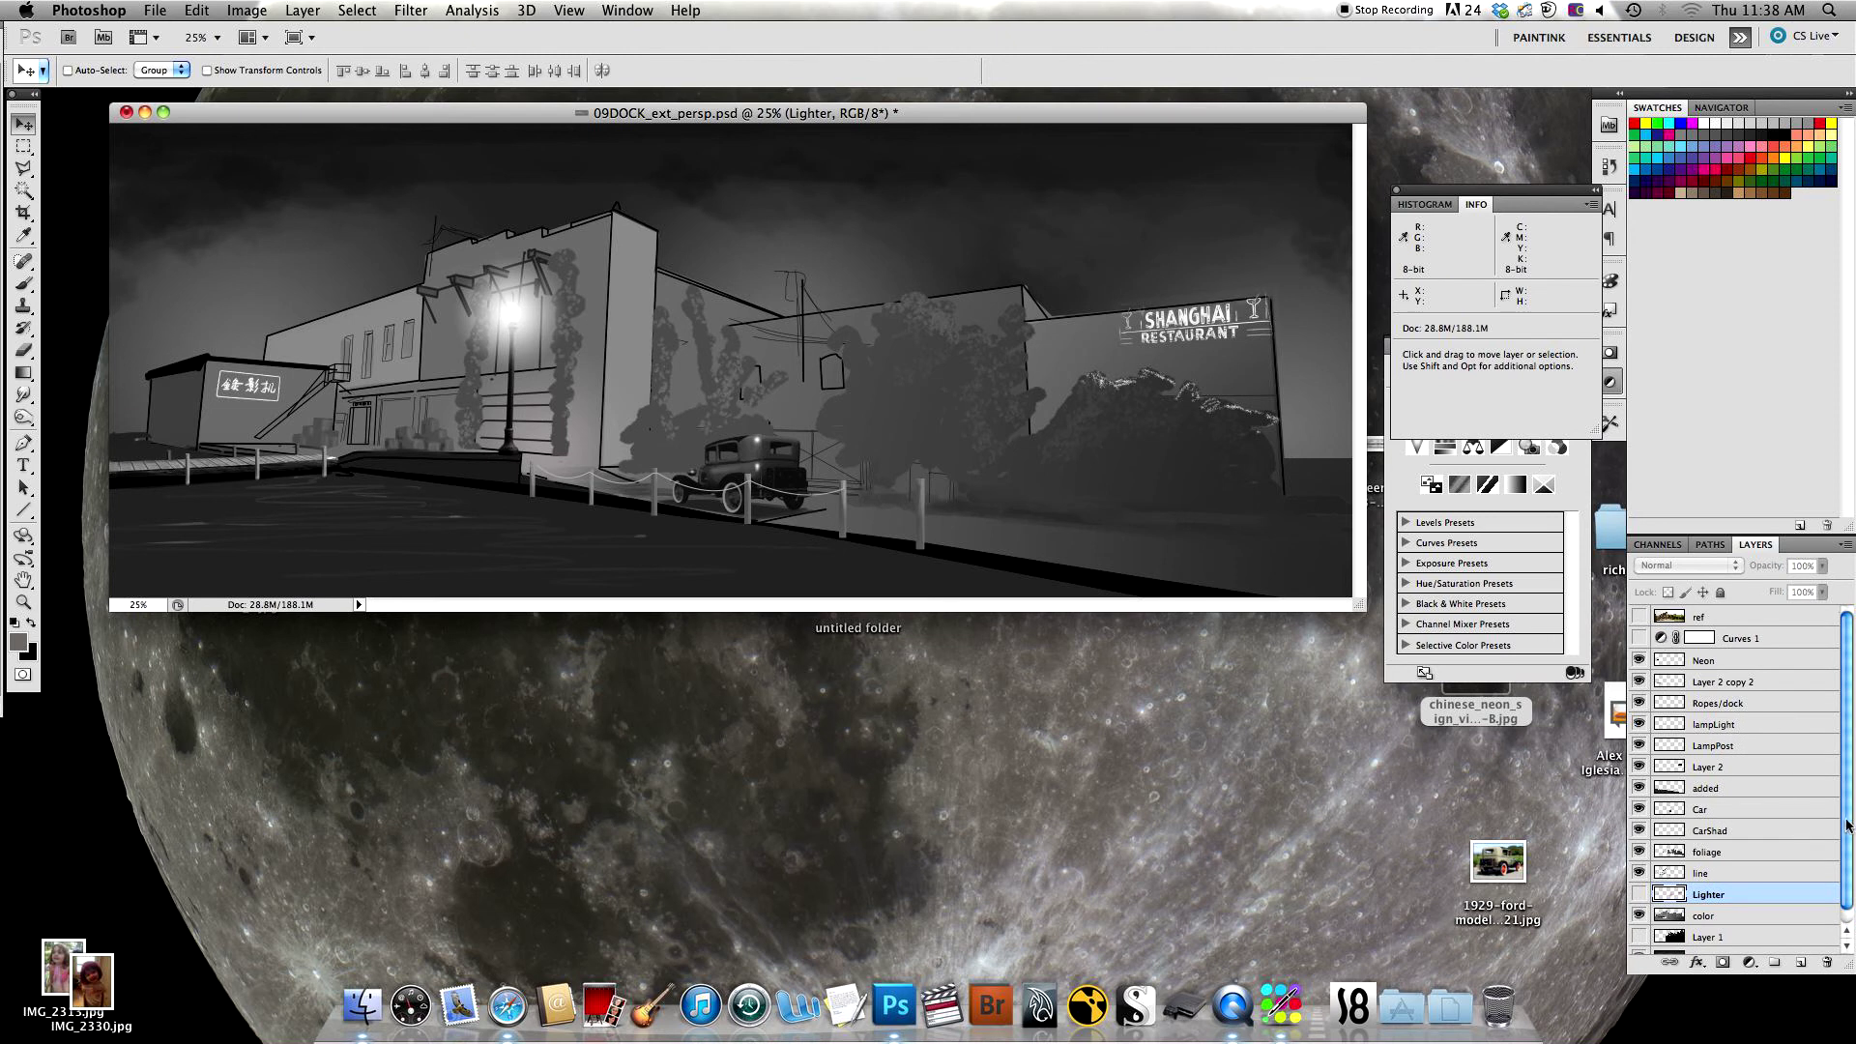
scroll(1848, 822, down, 1)
click(1638, 923)
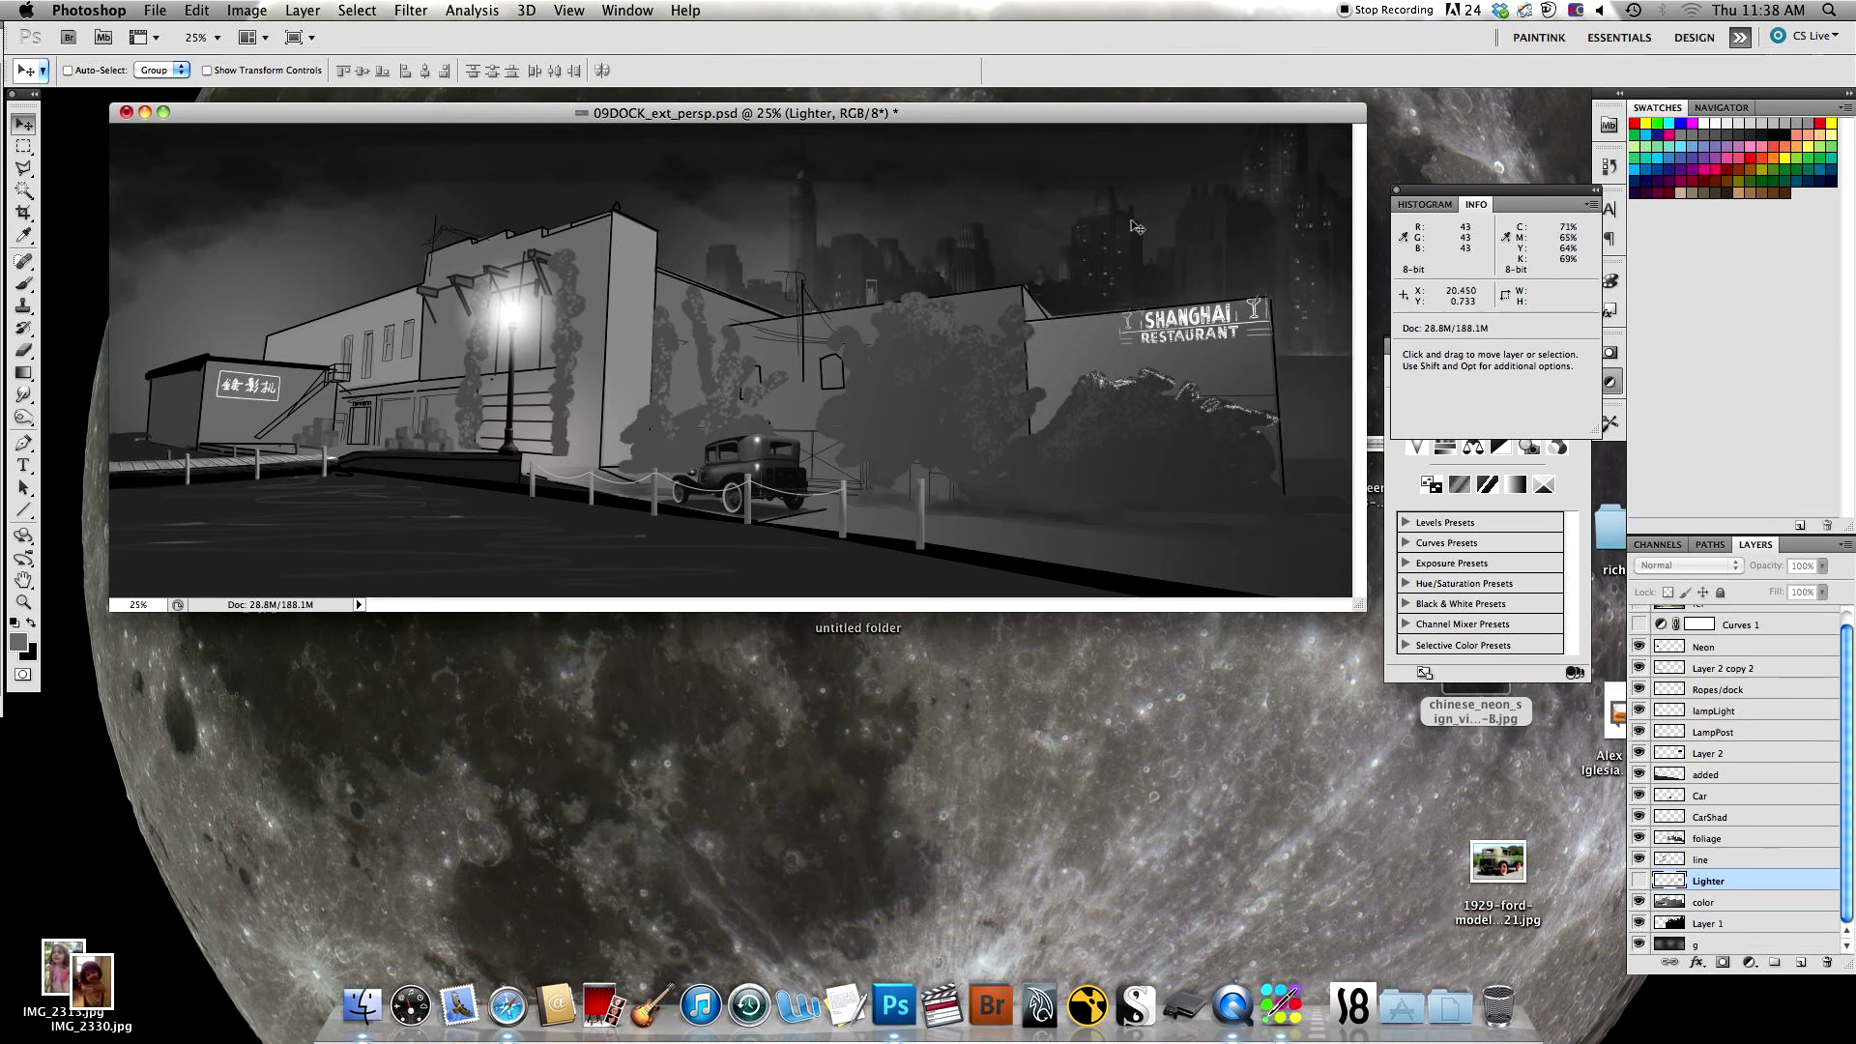
click(1638, 881)
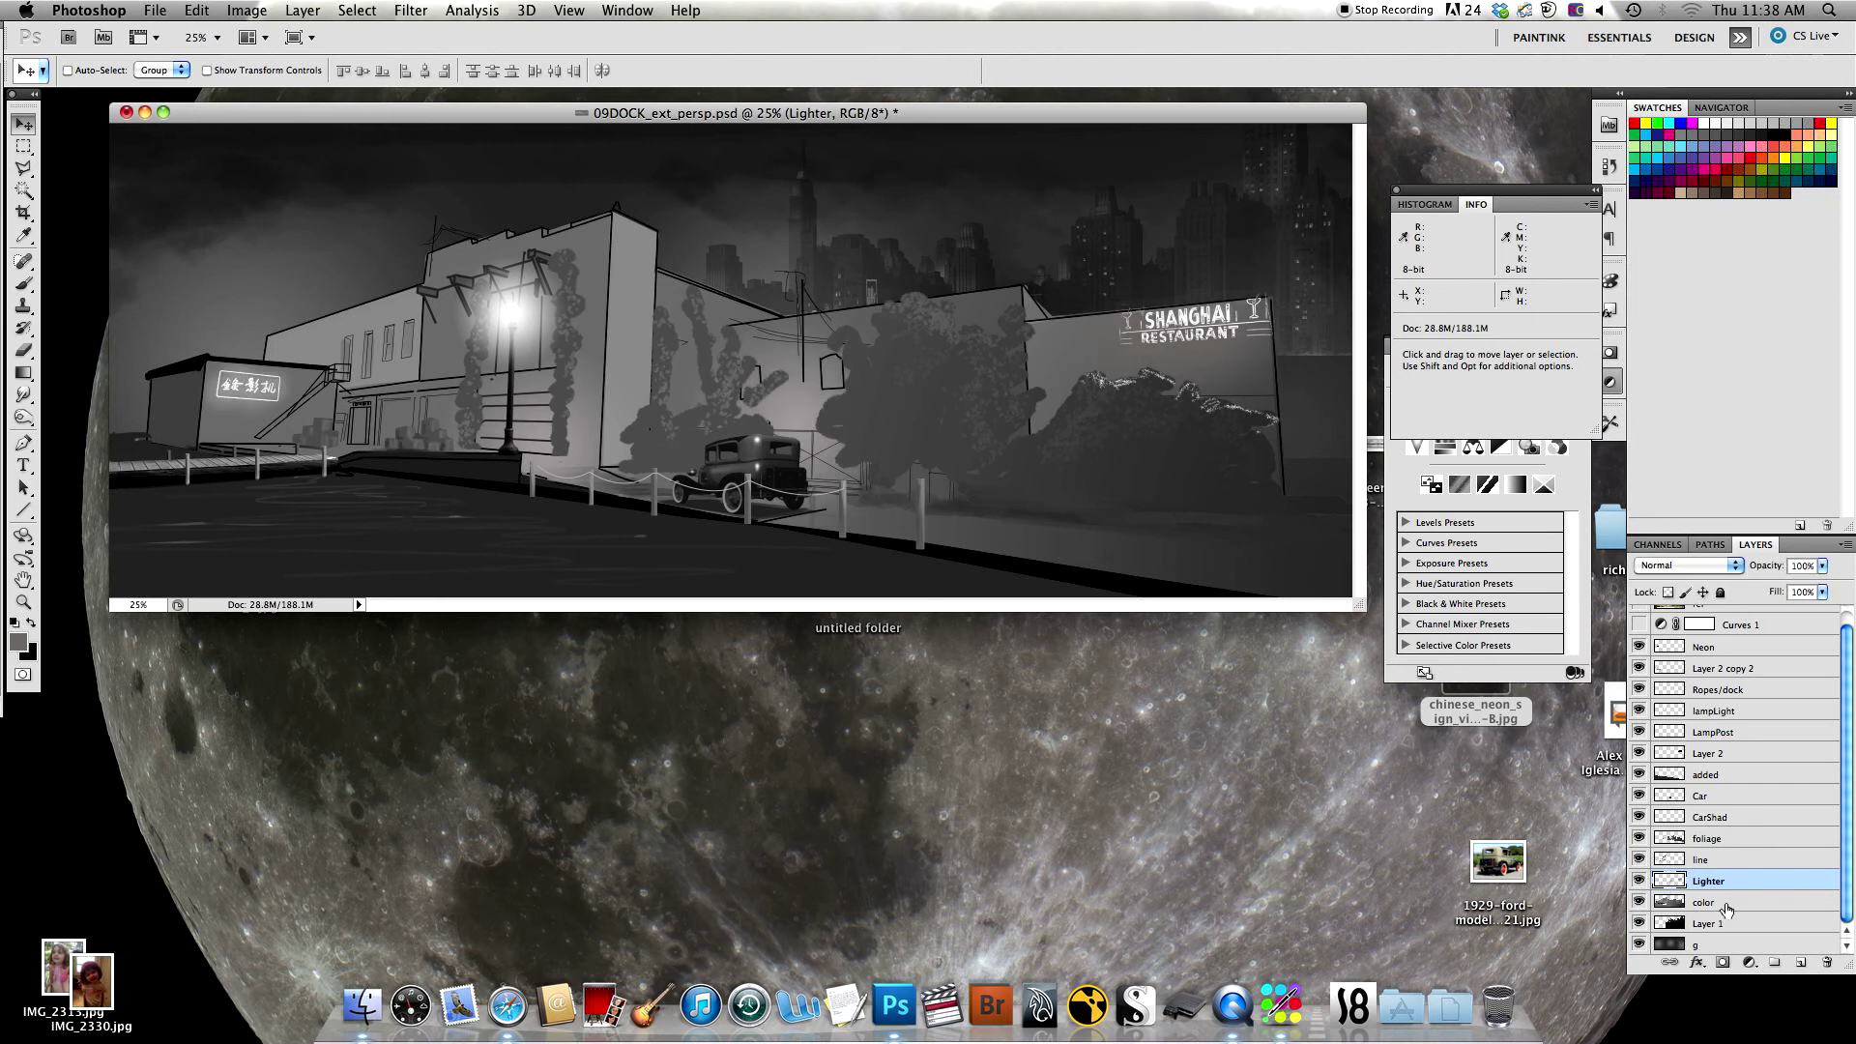
click(1638, 881)
click(1639, 881)
click(1637, 625)
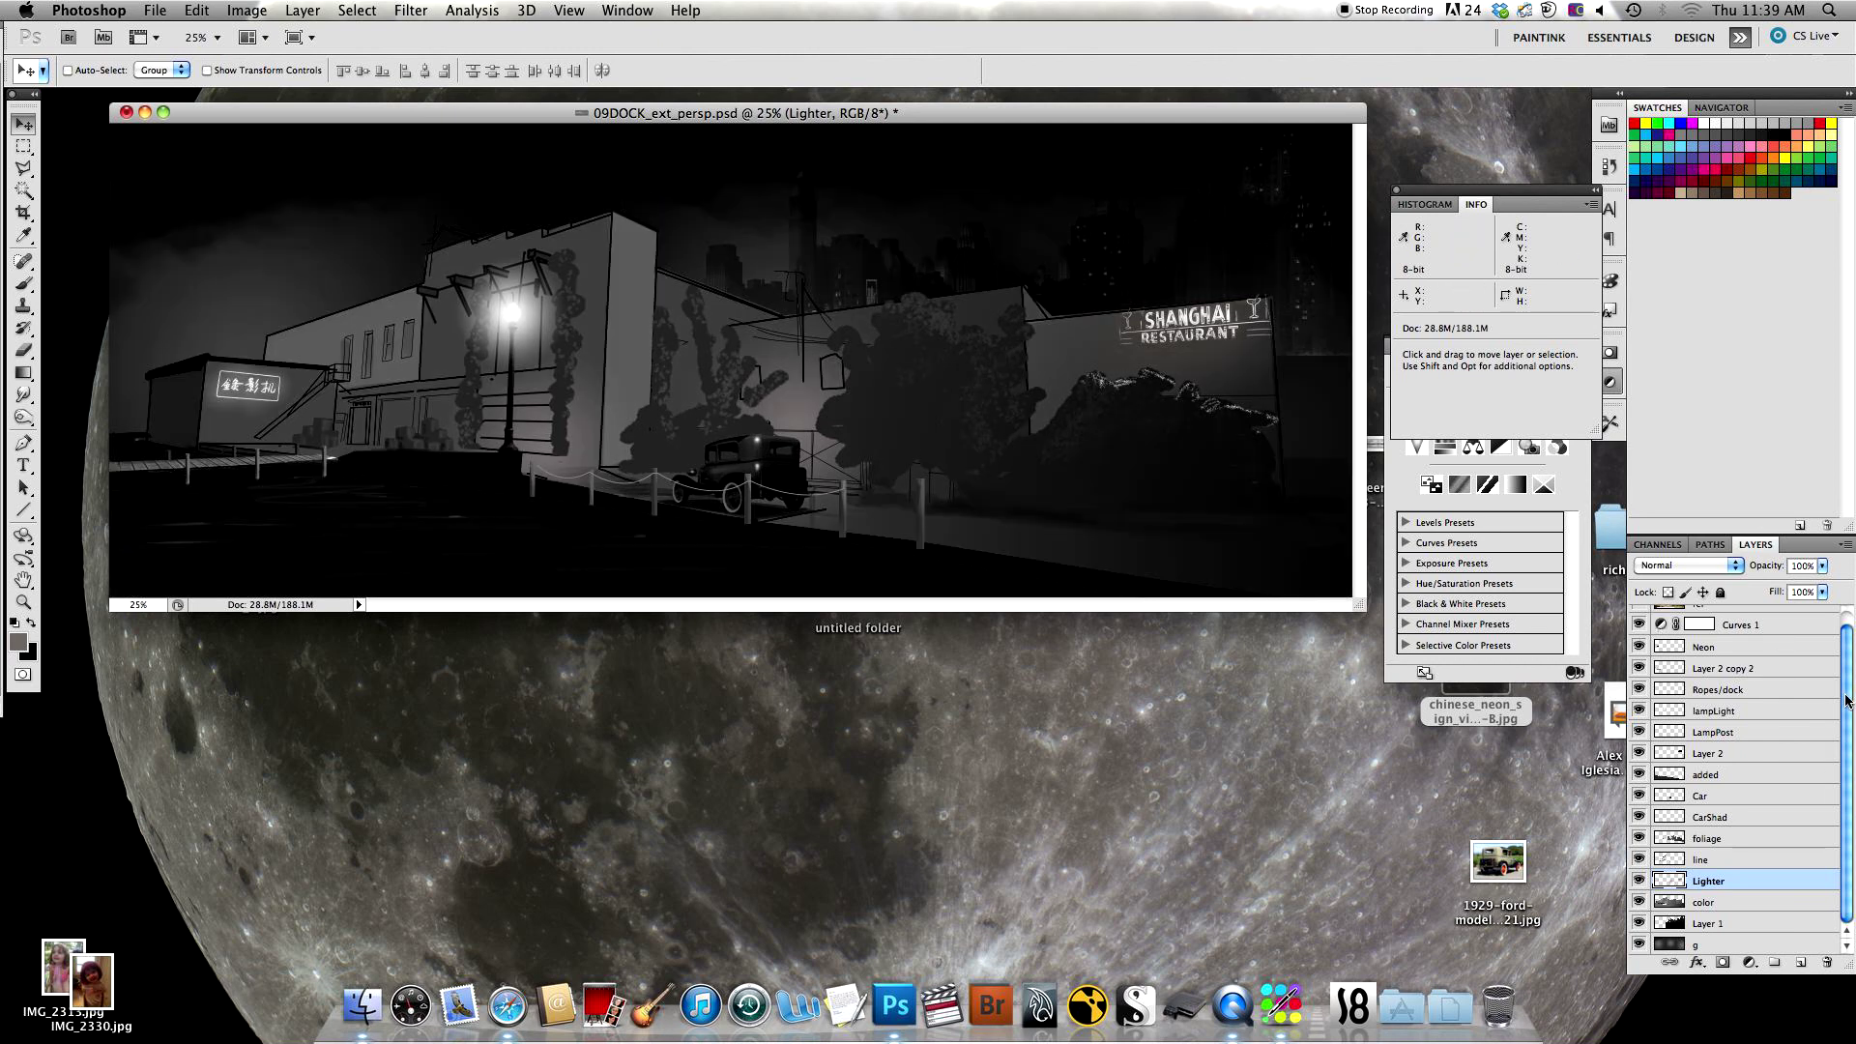
Step: Toggle the ref layer on and off to compare the original photo with the completed night scene
drag(1846, 700, 1848, 633)
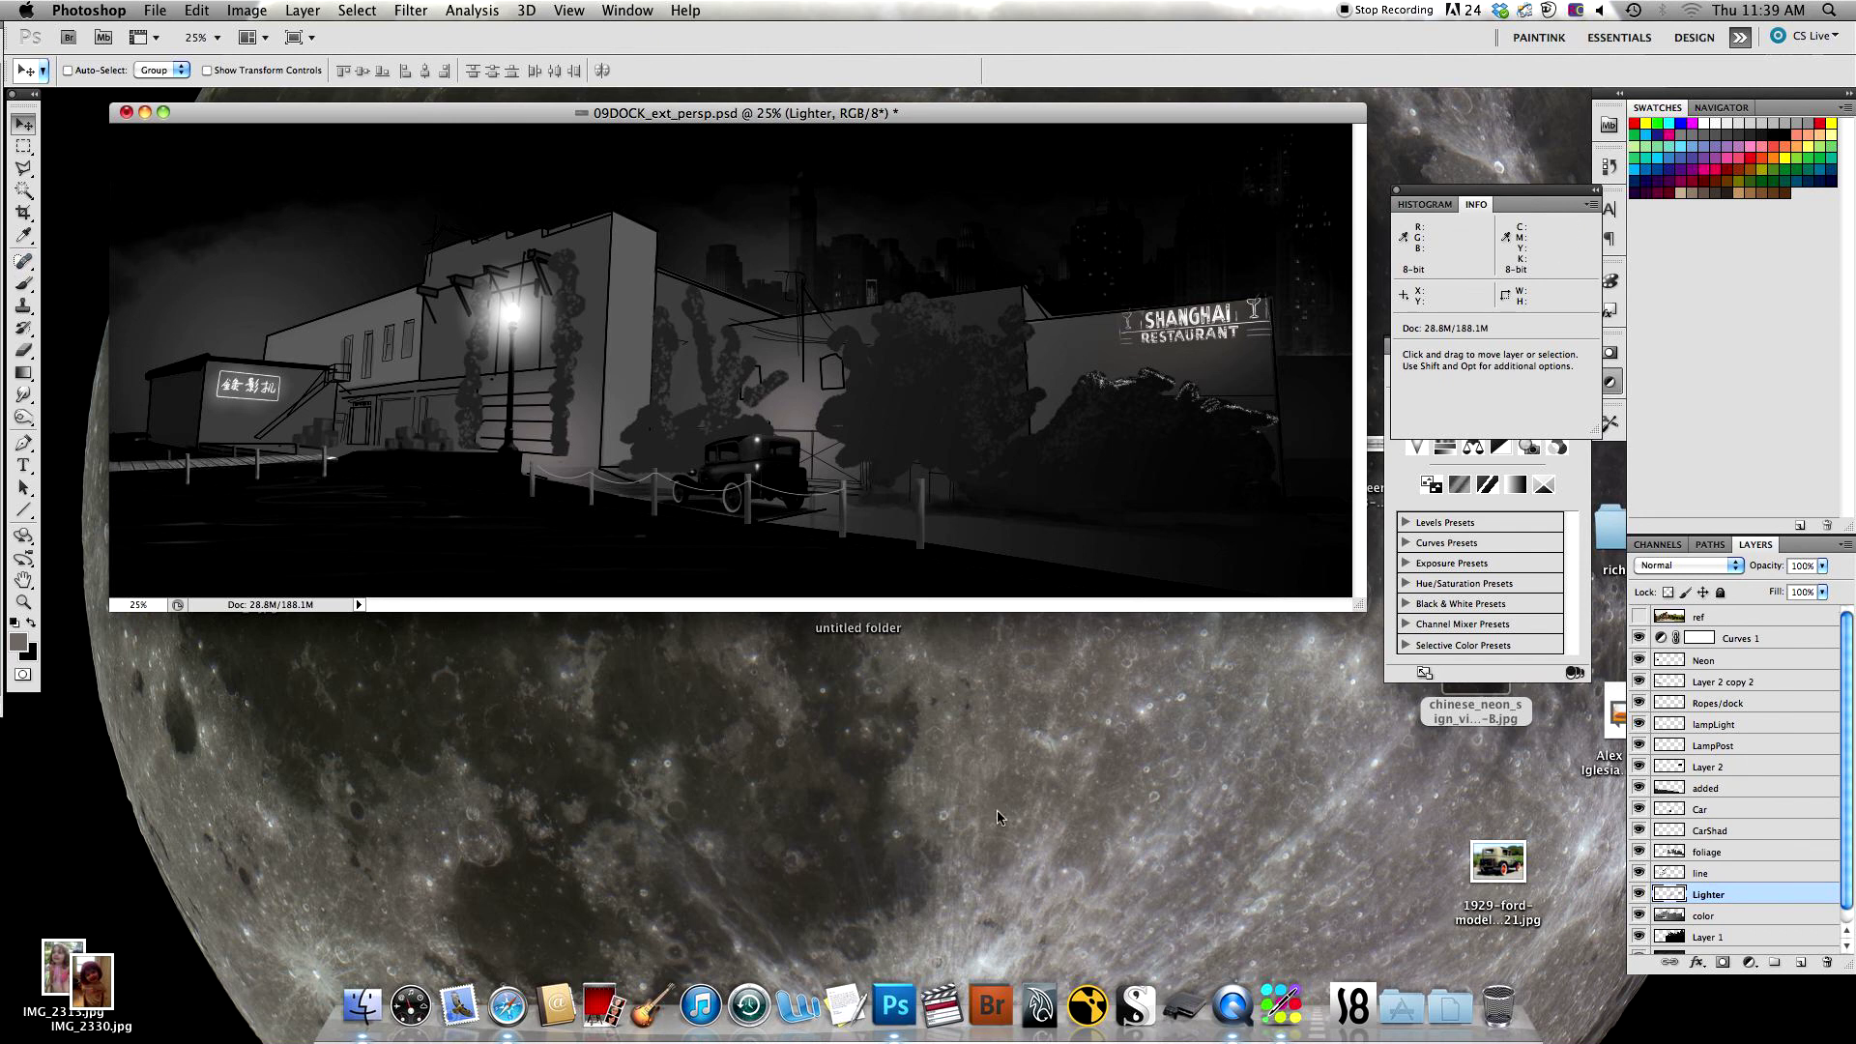
click(1637, 617)
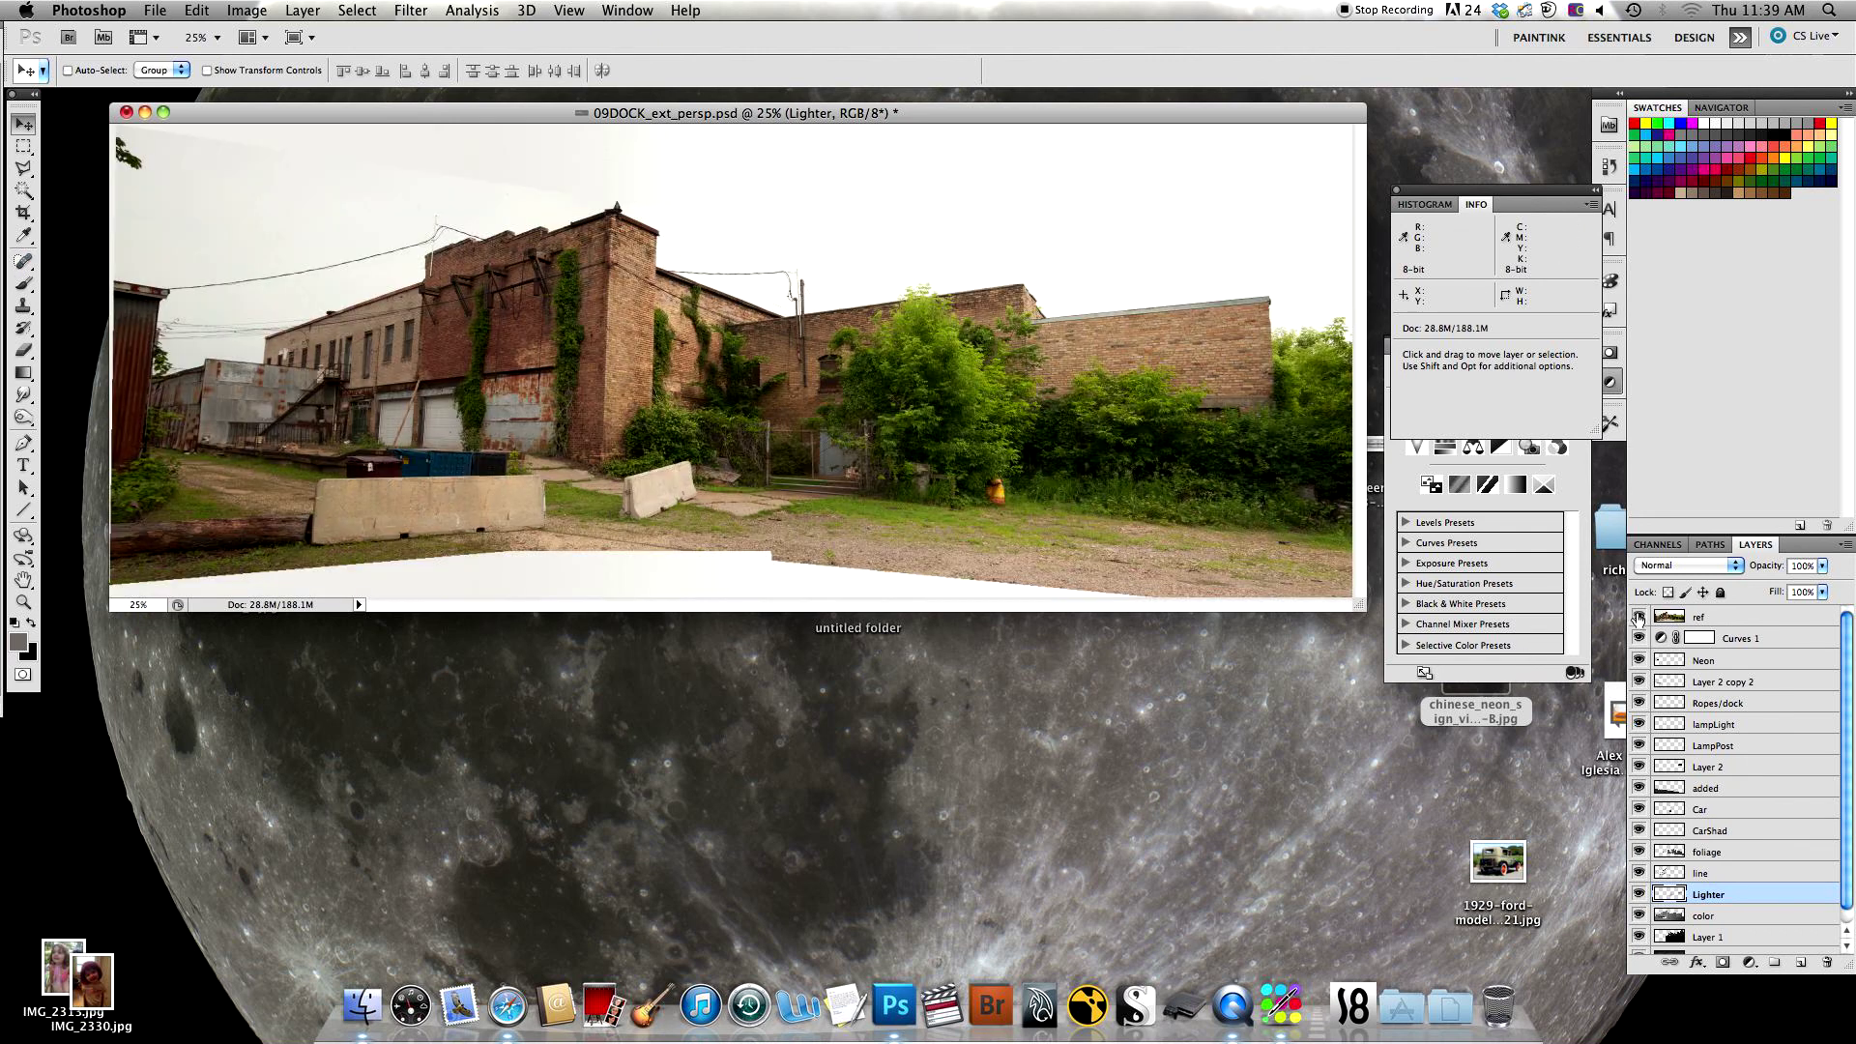
click(1638, 618)
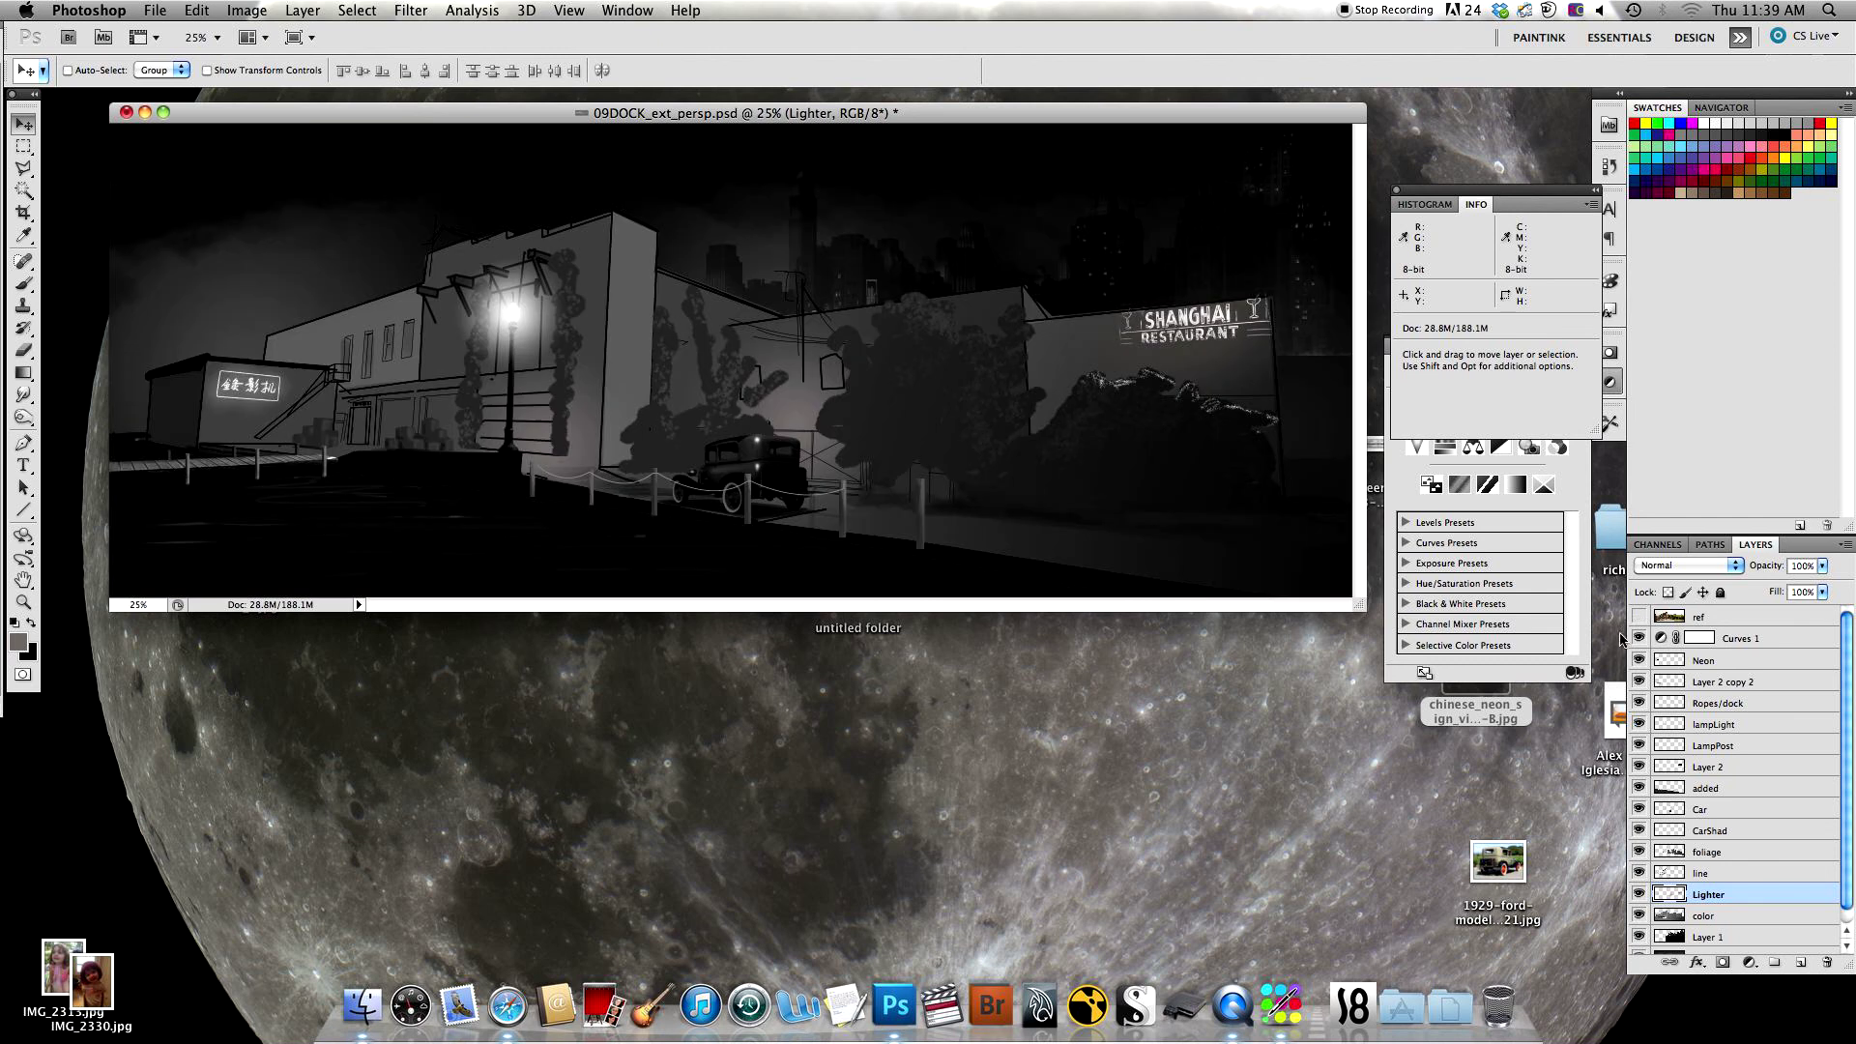